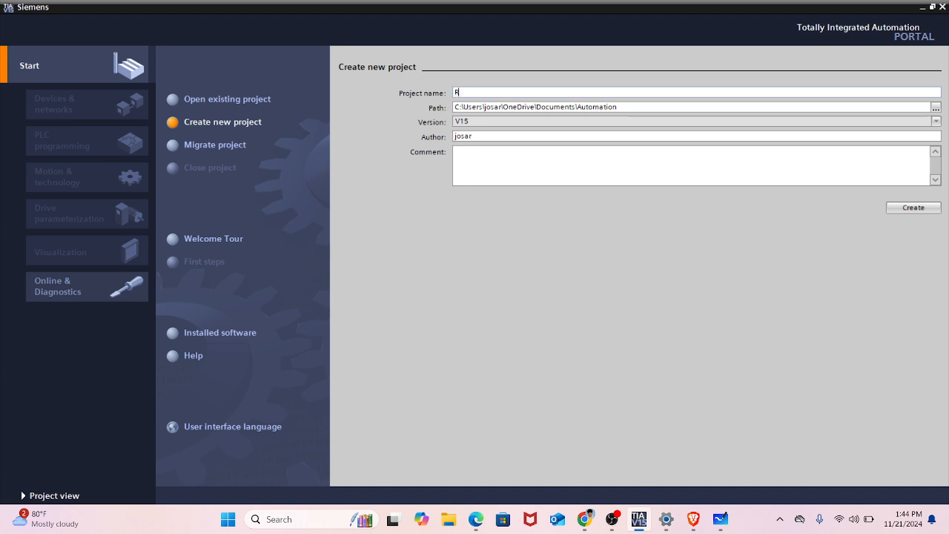
- Create a new project named RED and open its Devices & networks editor in the project view
{"action": "key", "text": "Return"}
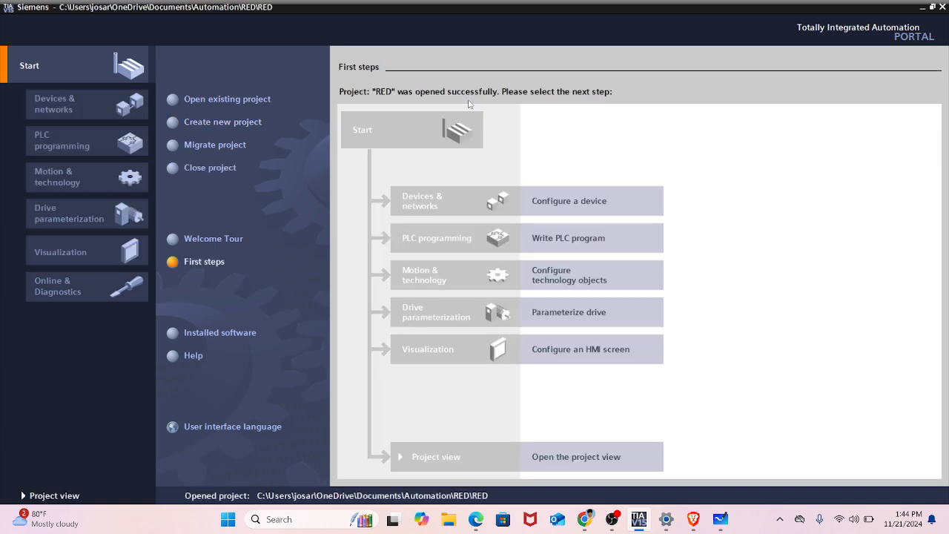
{"action": "left_click", "coordinate": [59, 494]}
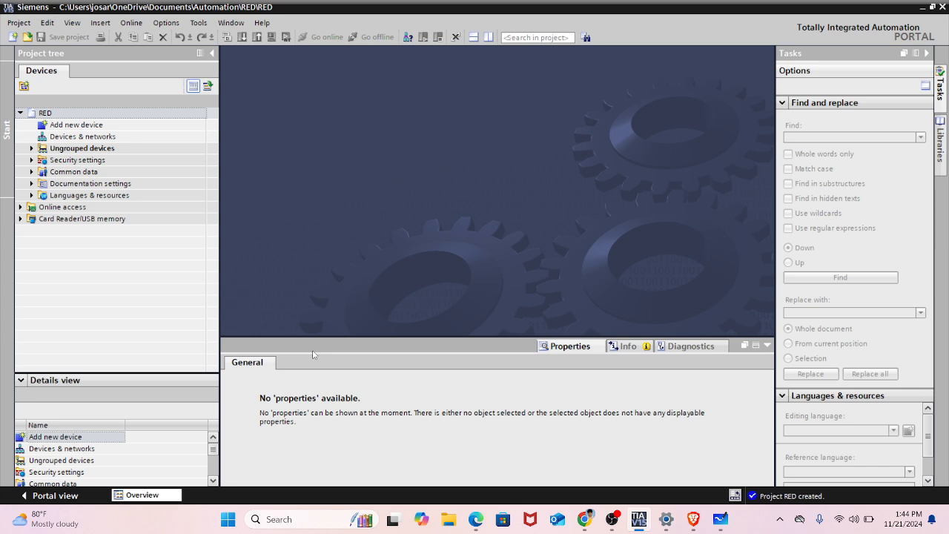
{"action": "double_click", "coordinate": [112, 136]}
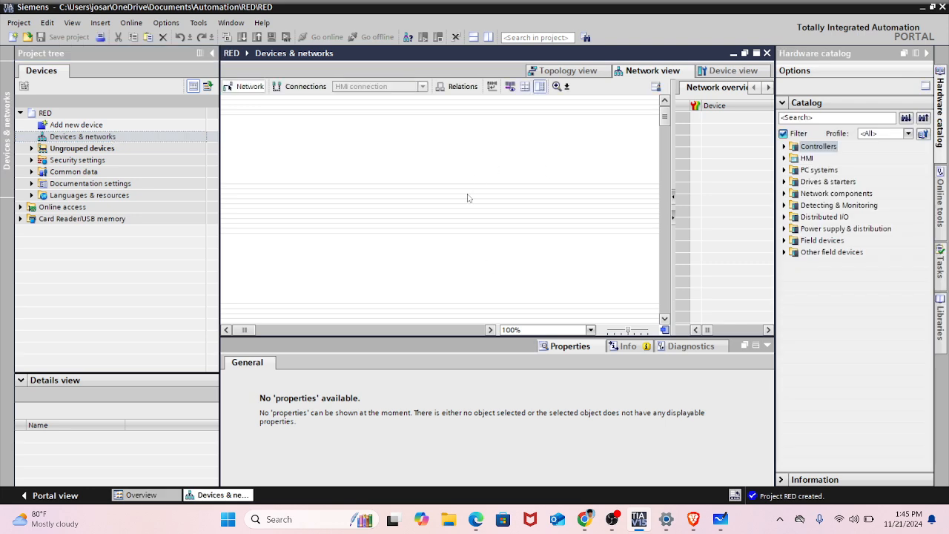
{"action": "left_click", "coordinate": [613, 519]}
{"action": "left_click", "coordinate": [613, 519]}
- Add the Unspecified CPU 1200 (6ES7 2XX-XXXXX-XXXX, V4.2) from the SIMATIC S7-1200 controllers as a new device named PLC_1
{"action": "double_click", "coordinate": [76, 125]}
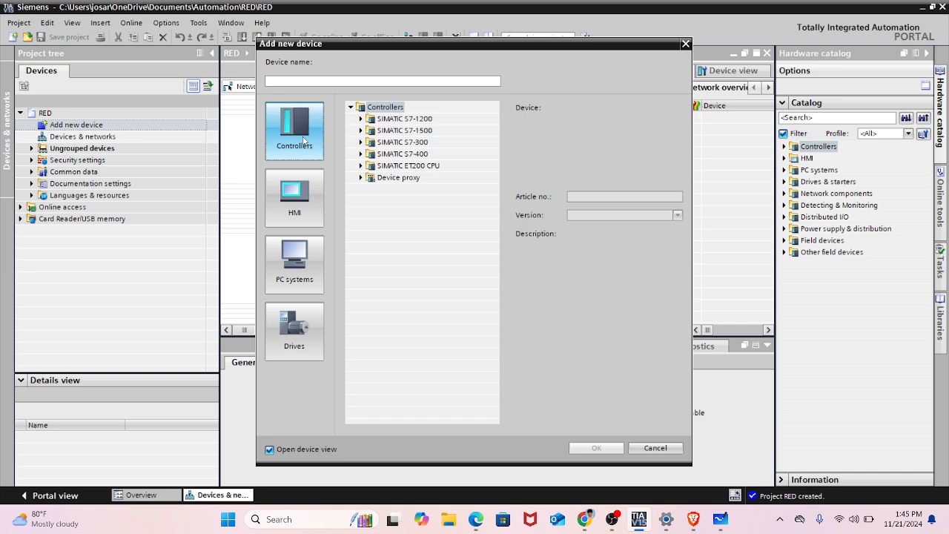
{"action": "left_click", "coordinate": [309, 192]}
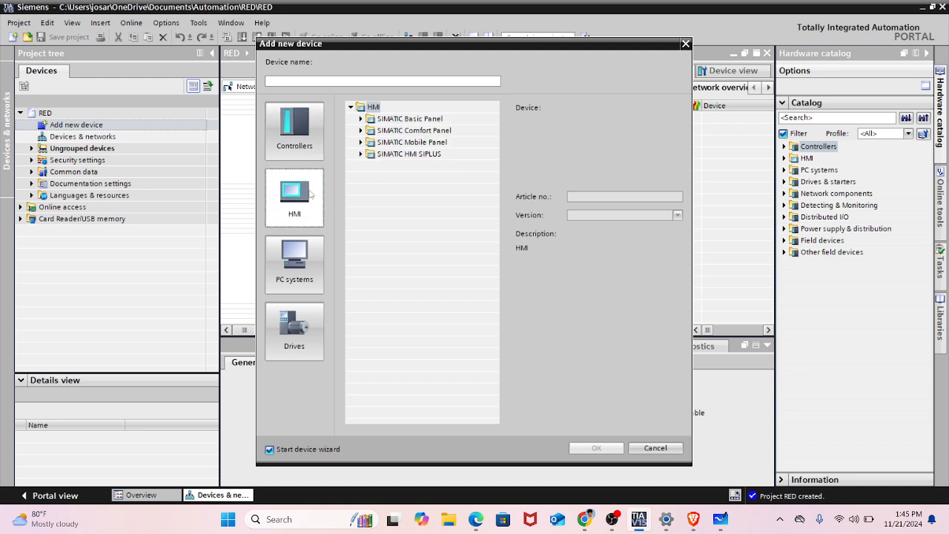
{"action": "left_click", "coordinate": [312, 255]}
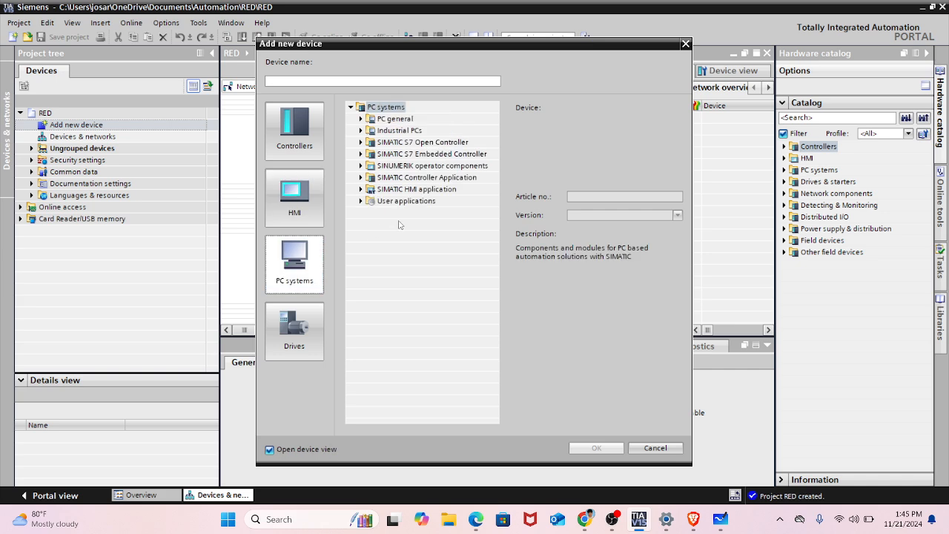
{"action": "left_click", "coordinate": [301, 330]}
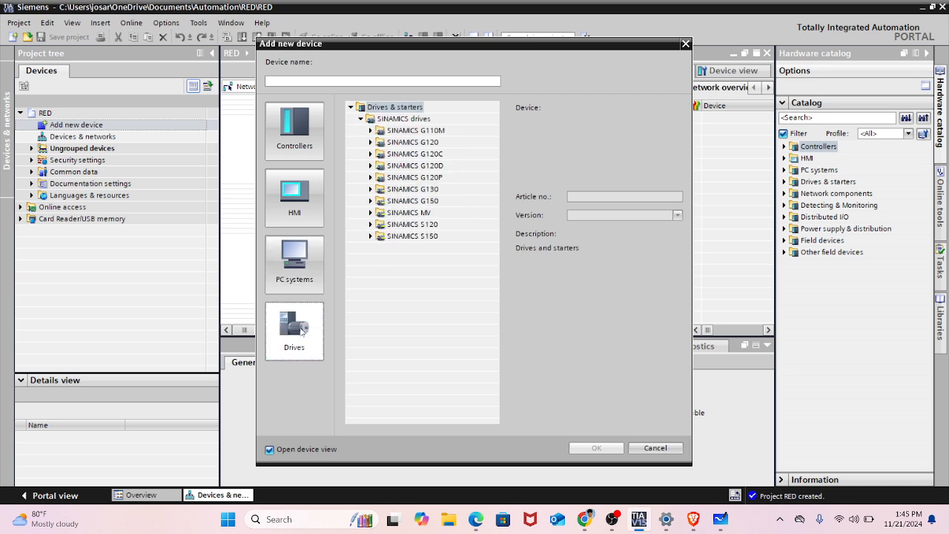
{"action": "left_click", "coordinate": [316, 120]}
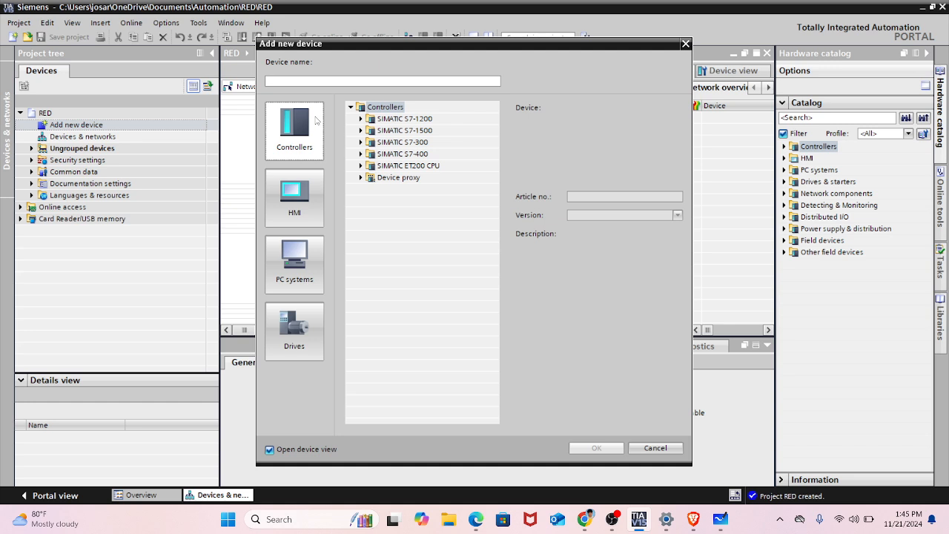
{"action": "left_click", "coordinate": [362, 119]}
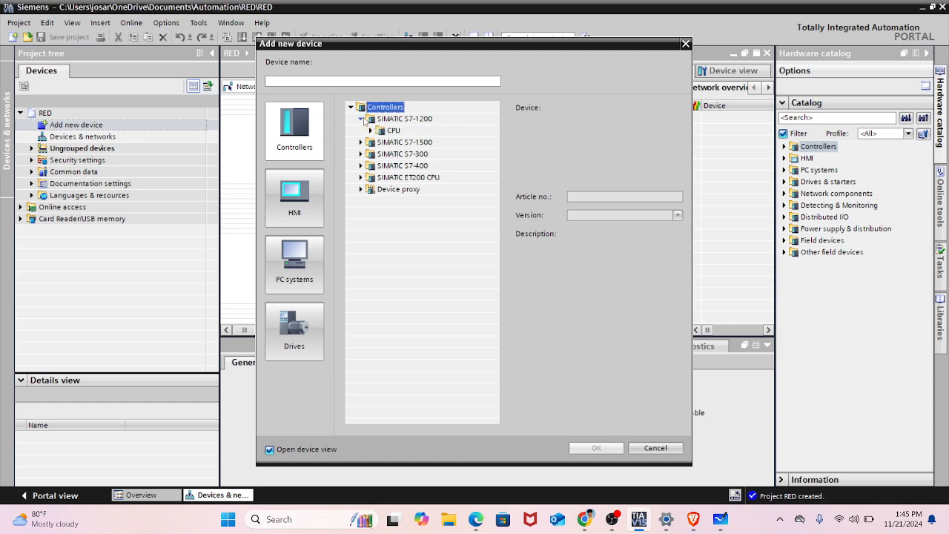
{"action": "left_click", "coordinate": [371, 130]}
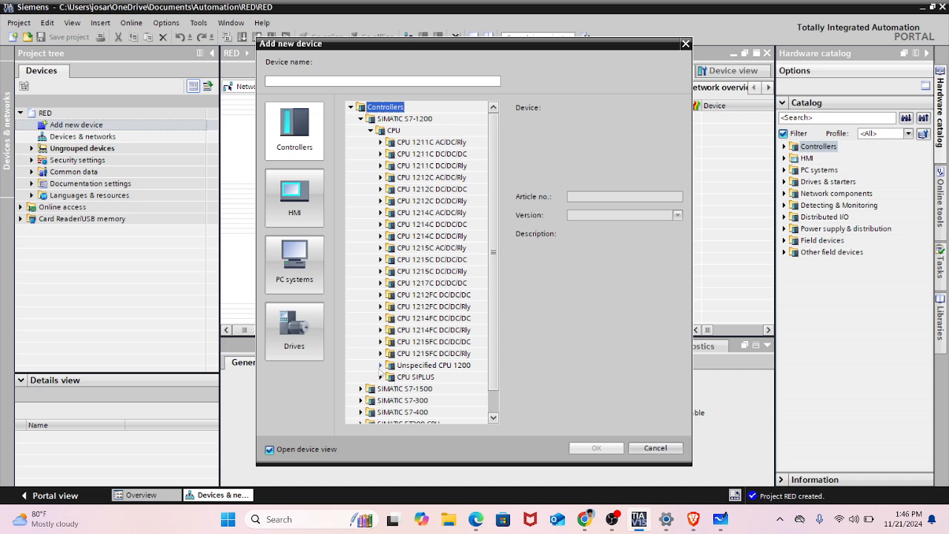
{"action": "left_click", "coordinate": [380, 365]}
{"action": "right_click", "coordinate": [494, 326]}
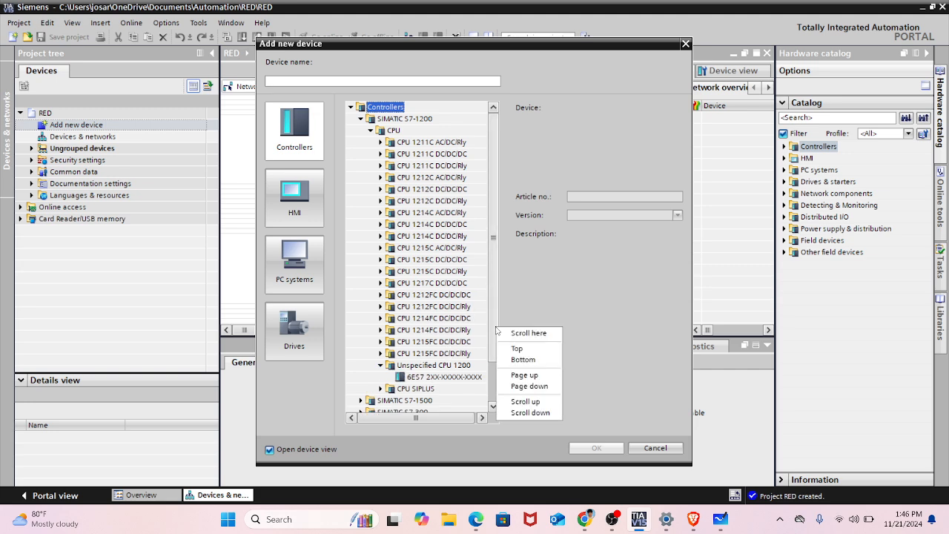
{"action": "left_click_drag", "start_coordinate": [493, 310], "coordinate": [491, 350]}
{"action": "left_click", "coordinate": [452, 329]}
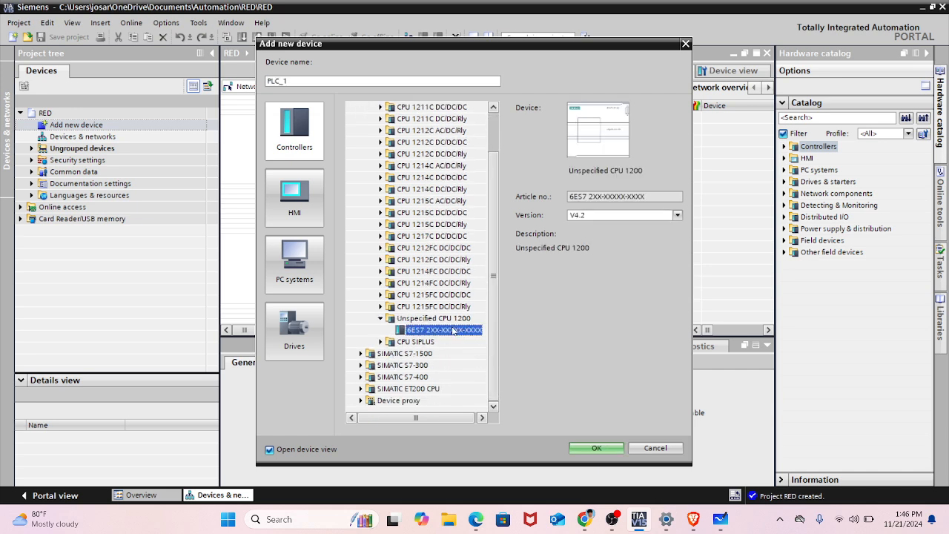
{"action": "left_click", "coordinate": [598, 447]}
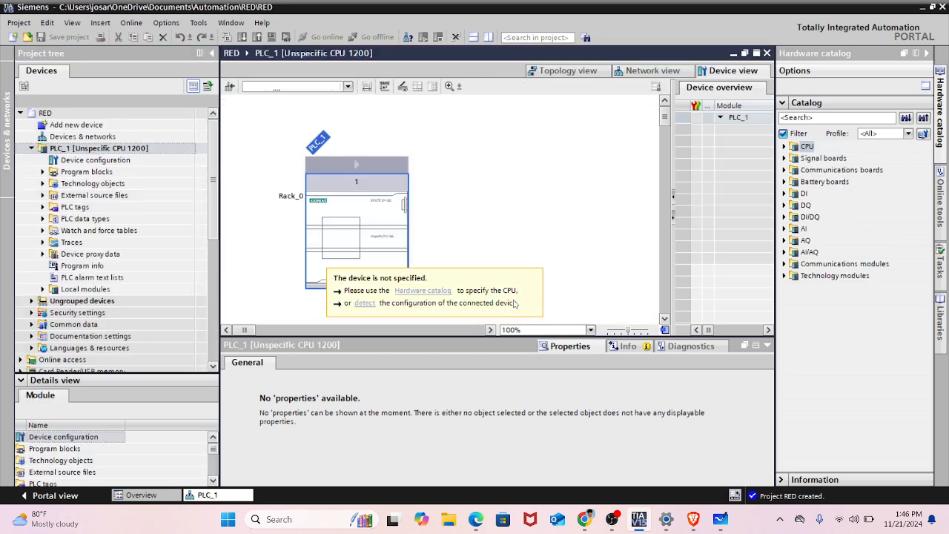
- Start hardware detection for PLC_1 and search for nodes through the PN/IE interface on the ASIX AX88772 USB2.0 to Fast Ethernet Adapter
{"action": "left_click", "coordinate": [374, 304]}
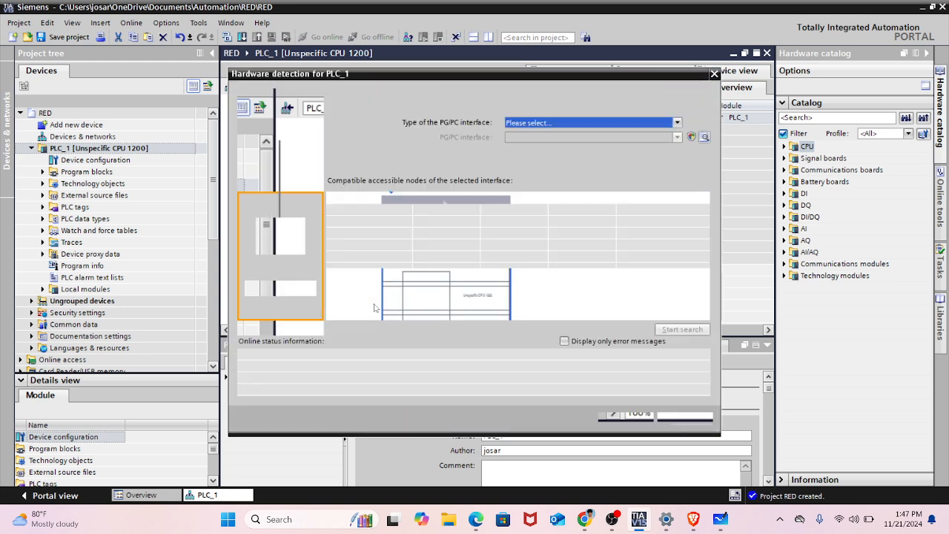
{"action": "left_click", "coordinate": [537, 123]}
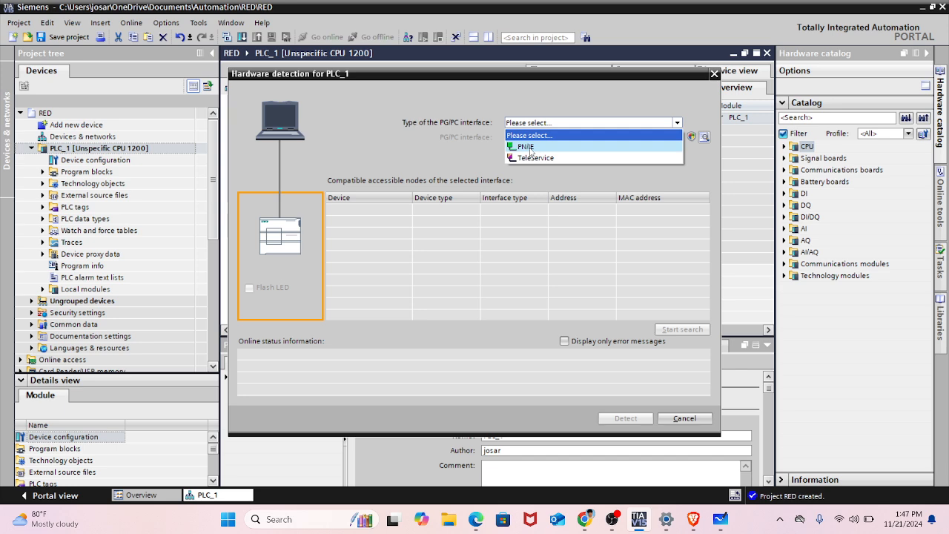
{"action": "left_click", "coordinate": [525, 146]}
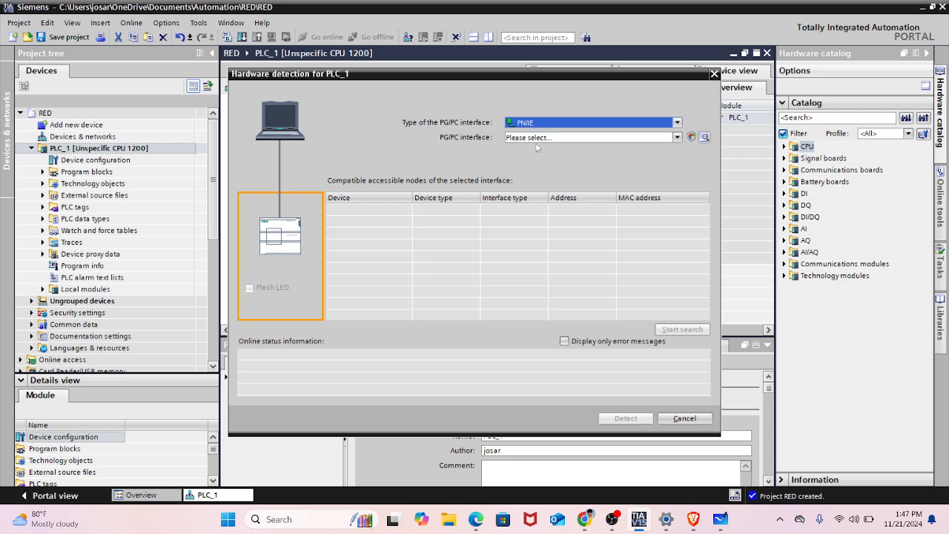
{"action": "left_click", "coordinate": [538, 140]}
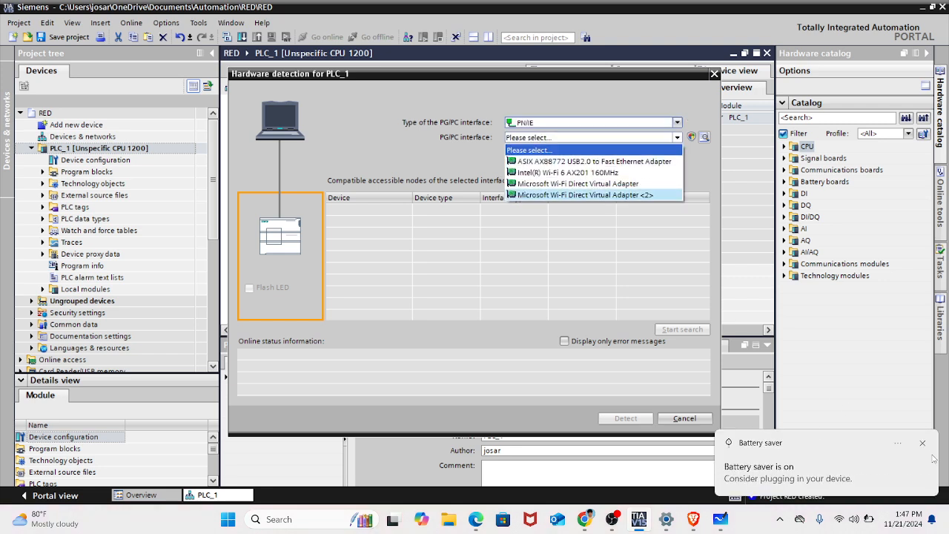
{"action": "left_click", "coordinate": [586, 141]}
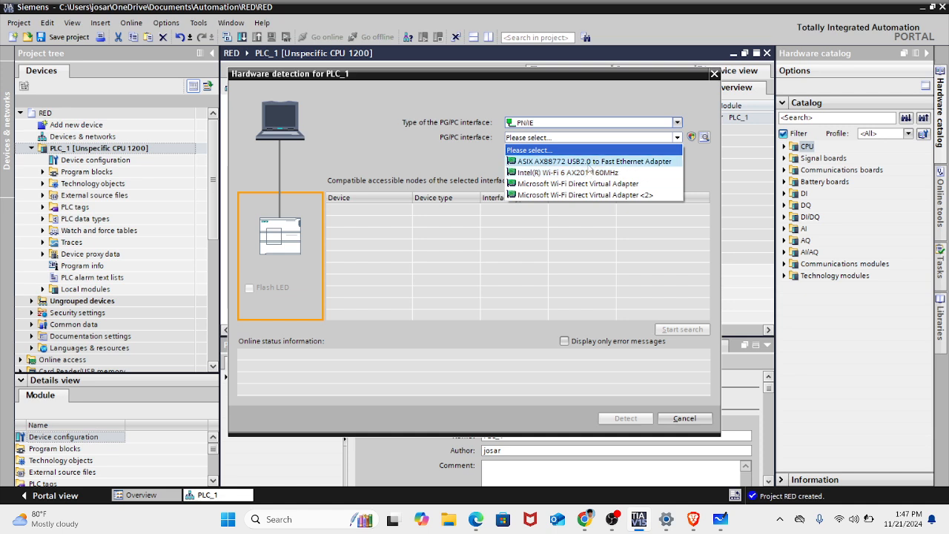
{"action": "left_click", "coordinate": [587, 163]}
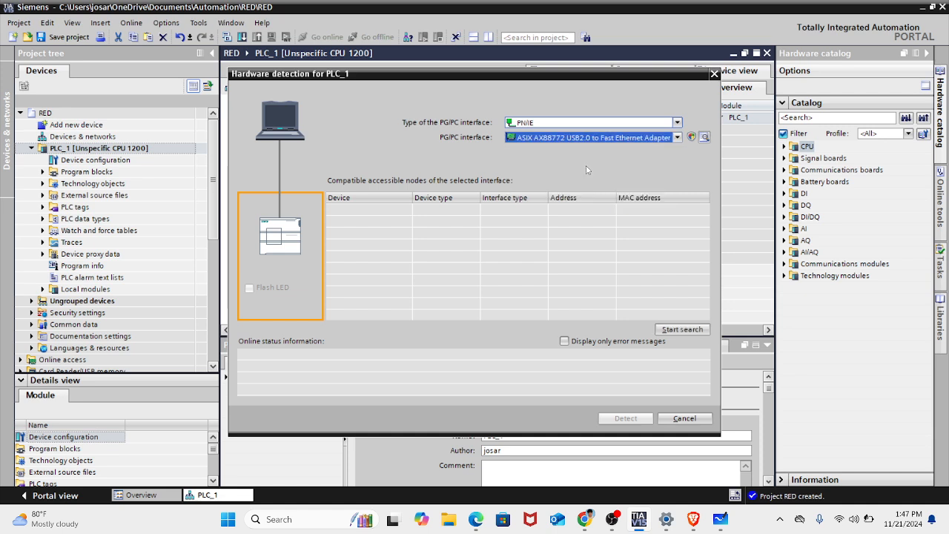
{"action": "left_click", "coordinate": [590, 138]}
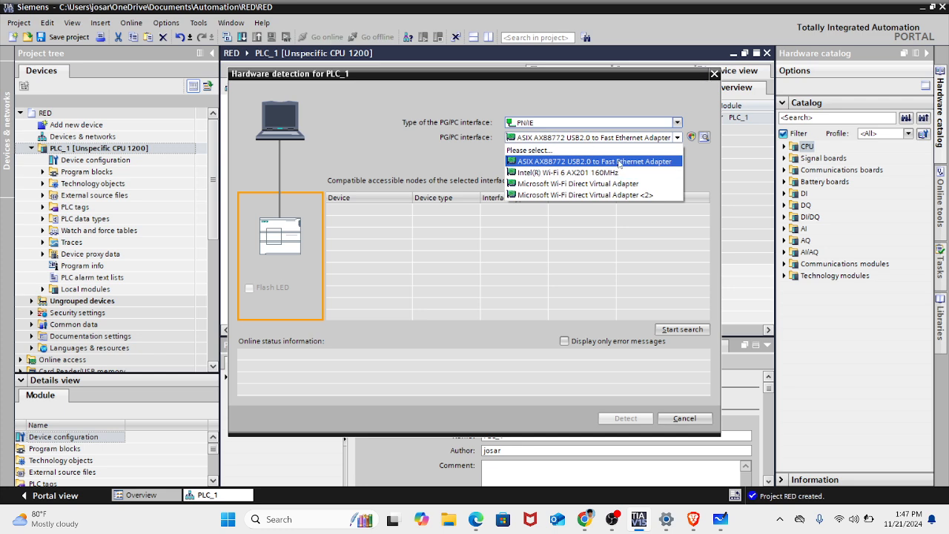
{"action": "left_click", "coordinate": [619, 162]}
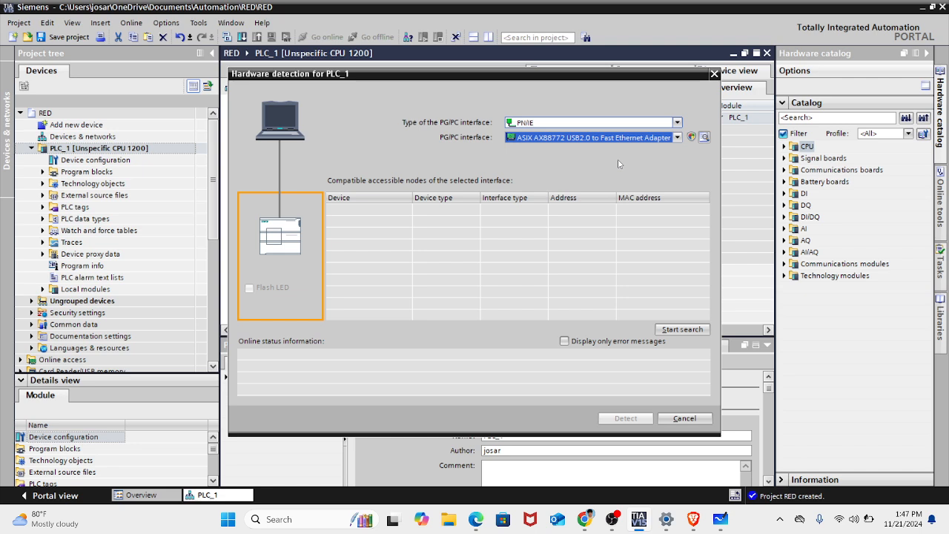
{"action": "left_click", "coordinate": [692, 331]}
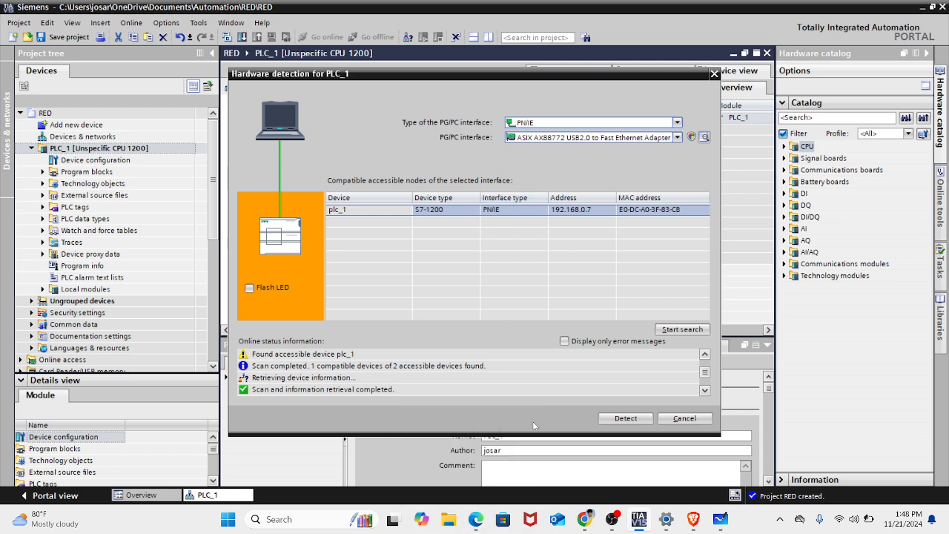
- Open the Programación V3.1 PDF from the Desktop folder Control Industrial 2024, subfolder Módulo 02 - Programación
{"action": "left_click", "coordinate": [453, 523]}
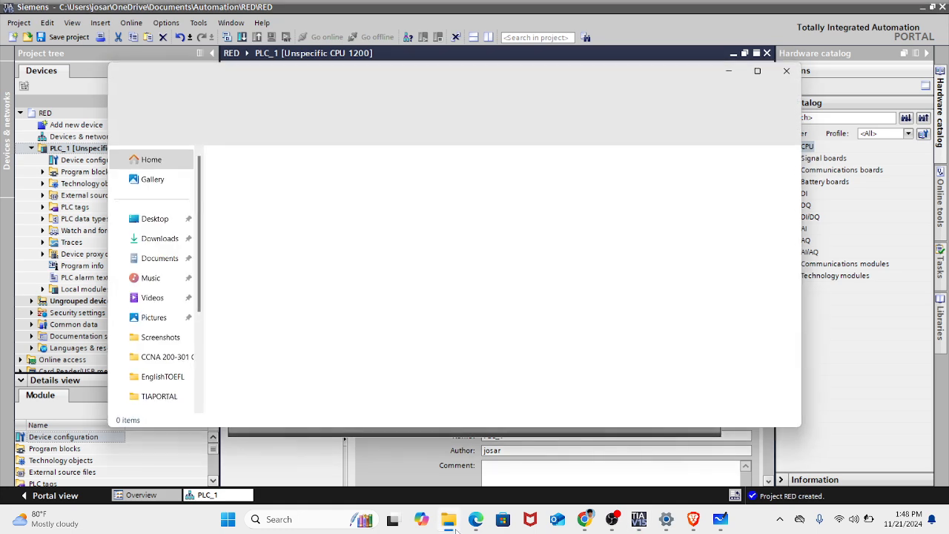
{"action": "left_click", "coordinate": [152, 220]}
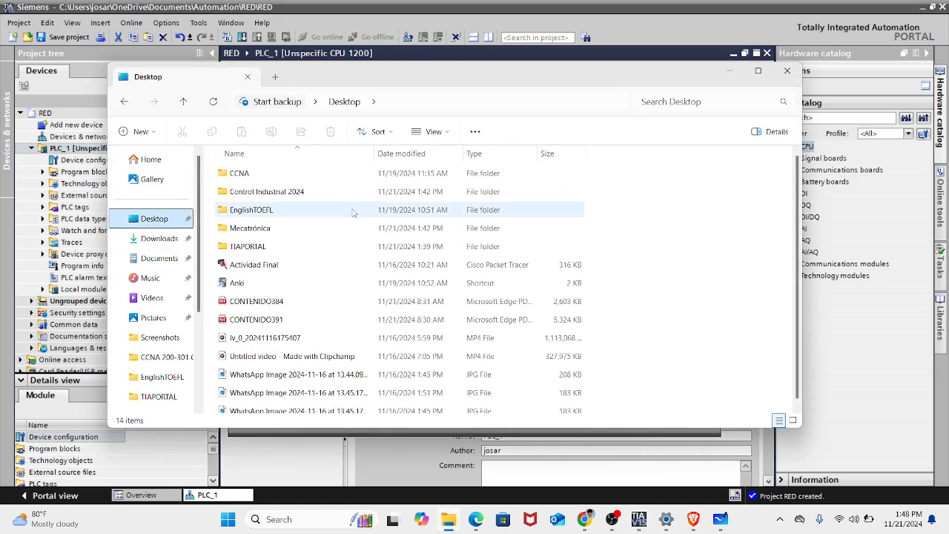
{"action": "double_click", "coordinate": [348, 195]}
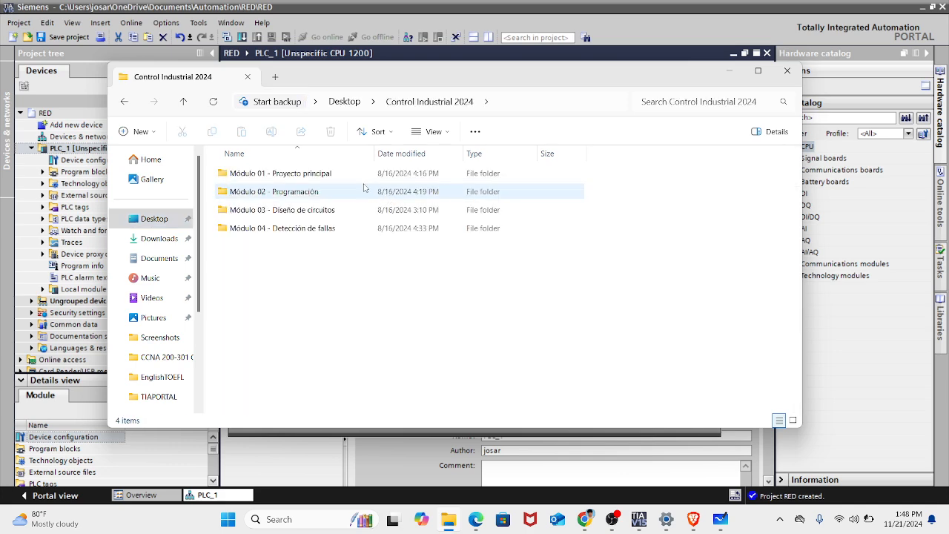
{"action": "double_click", "coordinate": [359, 195]}
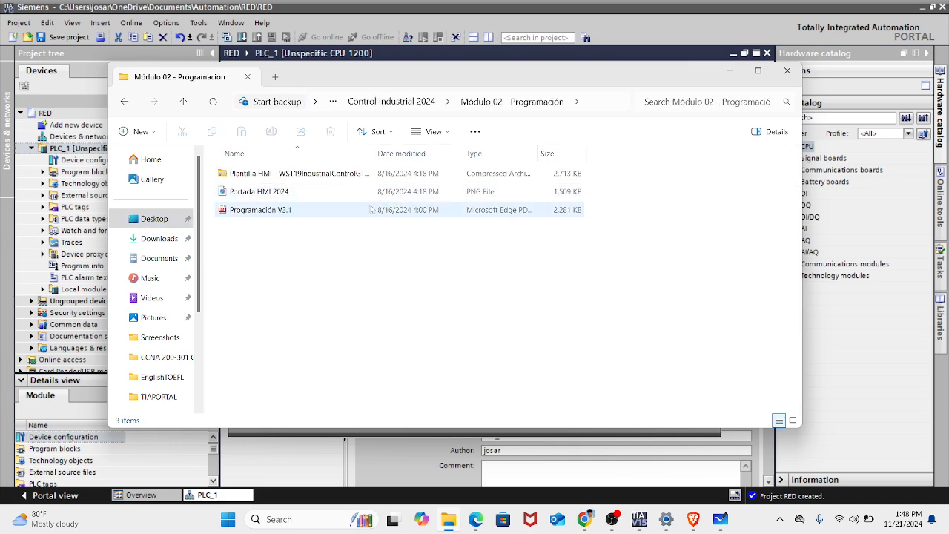
{"action": "double_click", "coordinate": [362, 213]}
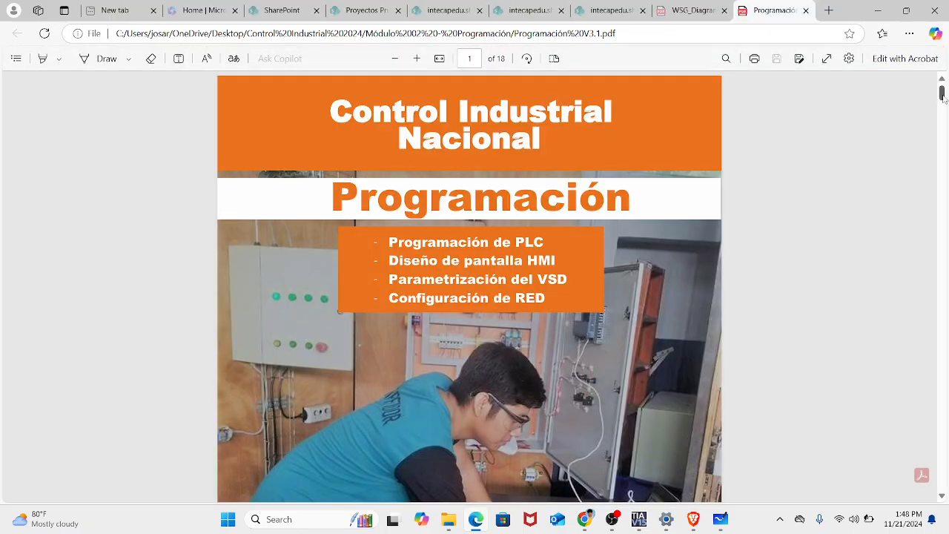
- Examine the Vista Topológica network diagram on page 16 of the PDF in full screen, and return to the hardware detection window
{"action": "left_click_drag", "start_coordinate": [941, 93], "coordinate": [942, 424]}
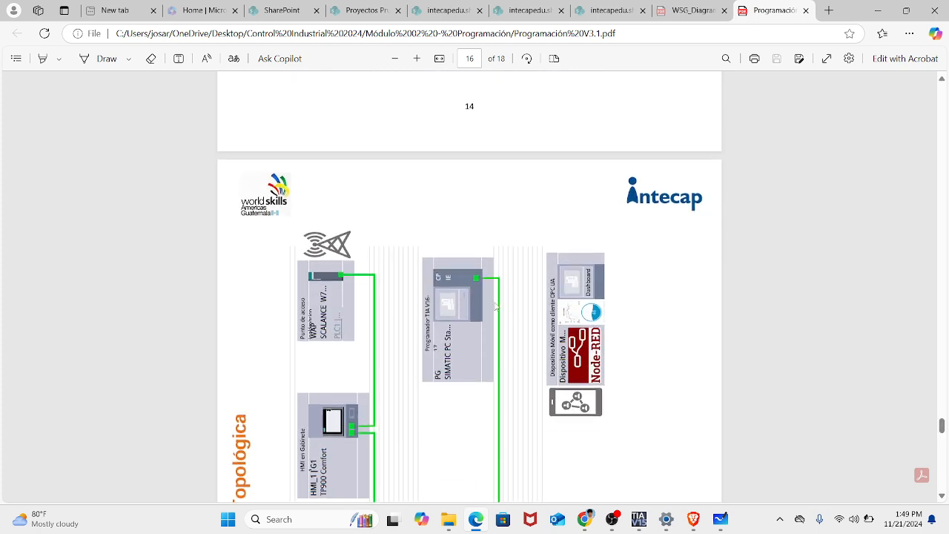
{"action": "left_click", "coordinate": [826, 58]}
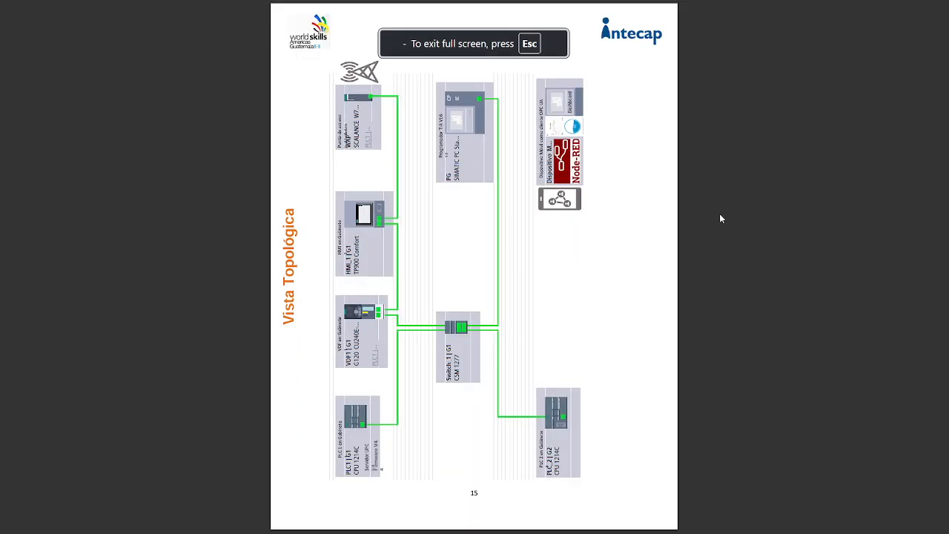
{"action": "key", "text": "Escape"}
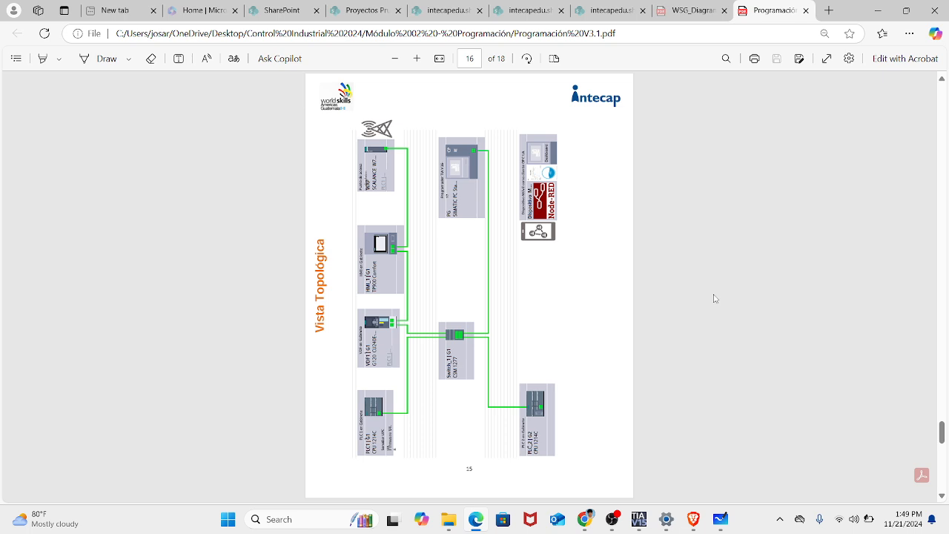
{"action": "right_click", "coordinate": [936, 446]}
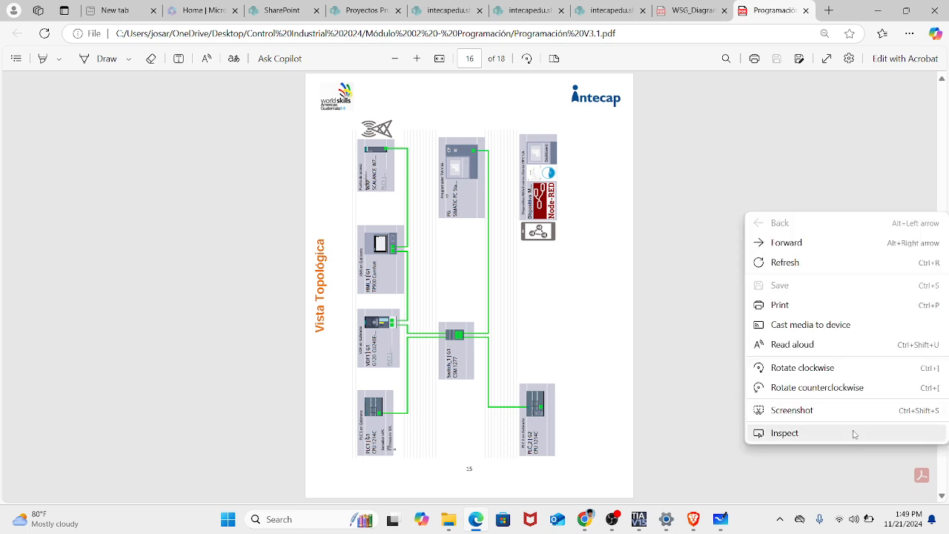
{"action": "left_click", "coordinate": [623, 439]}
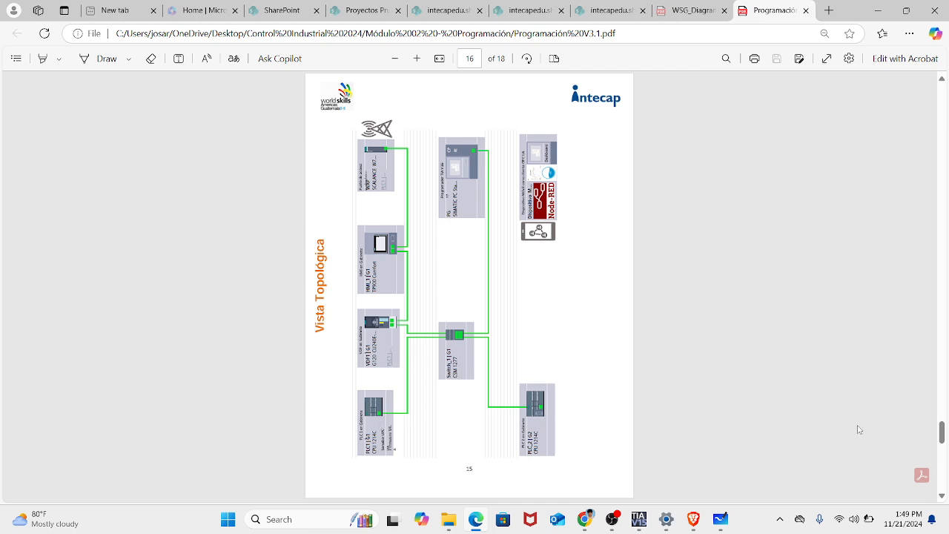
{"action": "right_click", "coordinate": [942, 442]}
{"action": "left_click", "coordinate": [942, 441]}
{"action": "mouse_move", "coordinate": [943, 442]}
{"action": "left_mouse_down"}
{"action": "mouse_move", "coordinate": [942, 465]}
{"action": "mouse_move", "coordinate": [943, 438]}
{"action": "mouse_move", "coordinate": [943, 449]}
{"action": "left_mouse_up"}
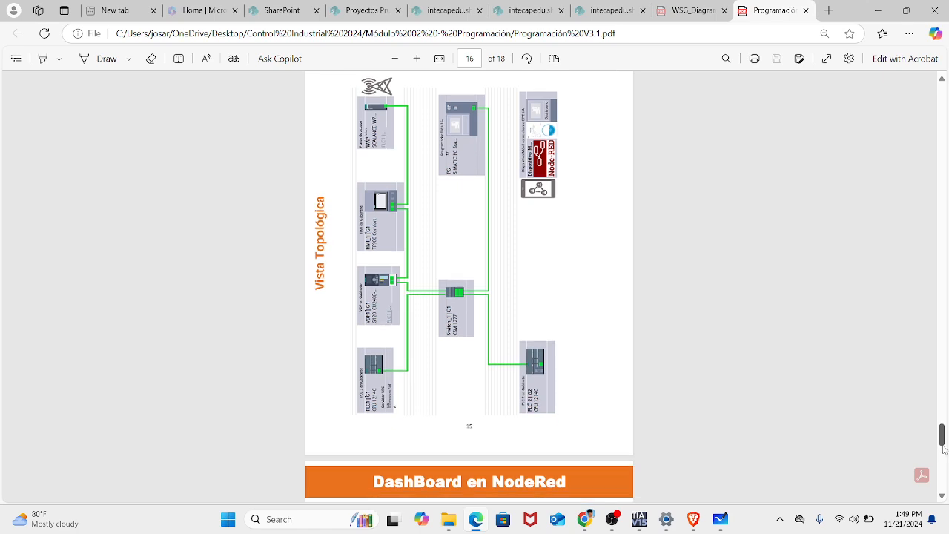
{"action": "left_click", "coordinate": [877, 10]}
{"action": "left_click", "coordinate": [730, 72]}
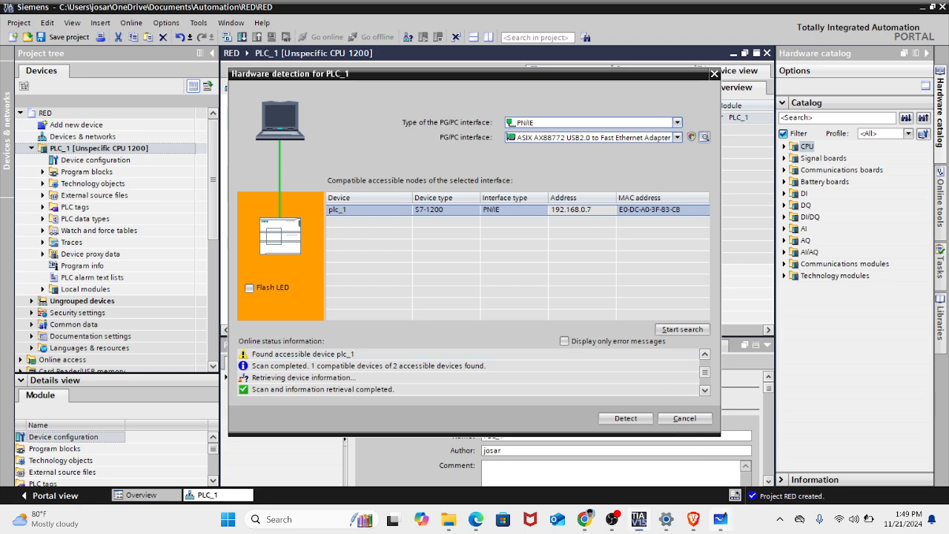
- Add the text "PLC : 192.168.0.7" in Microsoft Whiteboard and return to the hardware detection window in TIA Portal
{"action": "left_click", "coordinate": [720, 519]}
{"action": "left_click", "coordinate": [602, 162]}
{"action": "left_click", "coordinate": [397, 450]}
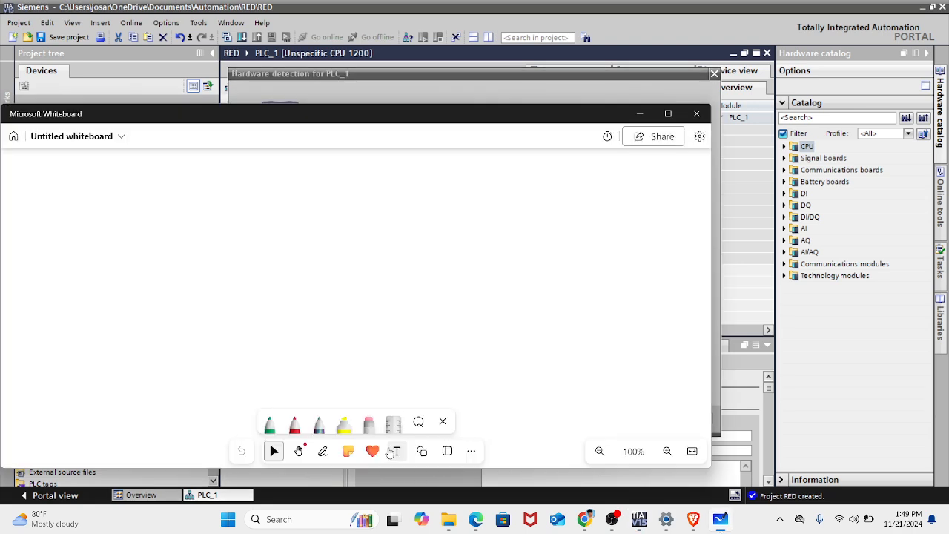
{"action": "left_click", "coordinate": [208, 221]}
{"action": "type", "text": "192."}
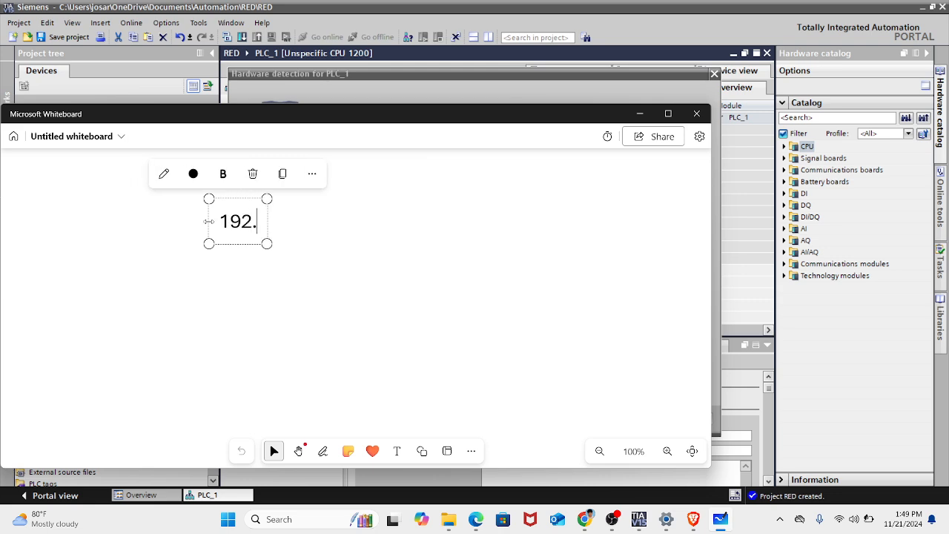
{"action": "type", "text": "168.0."}
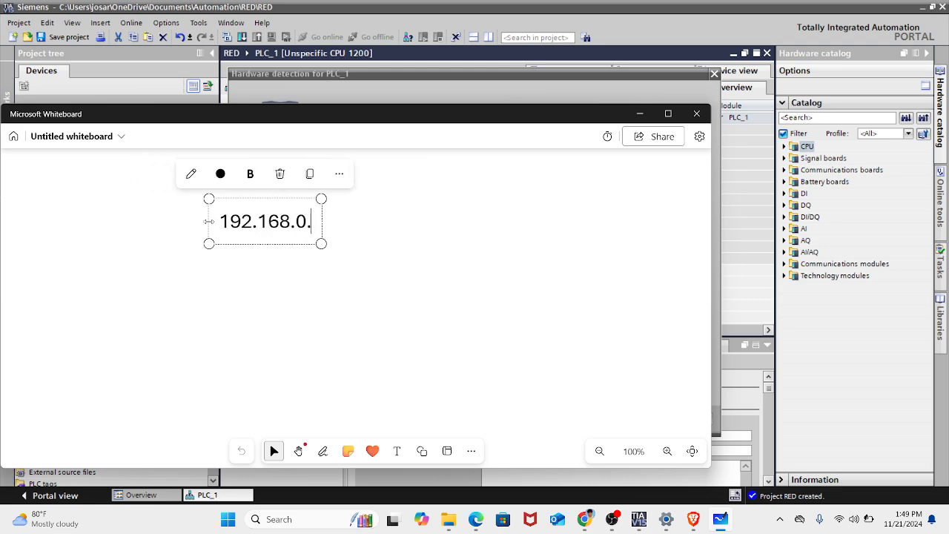
{"action": "left_click_drag", "start_coordinate": [354, 112], "coordinate": [410, 228]}
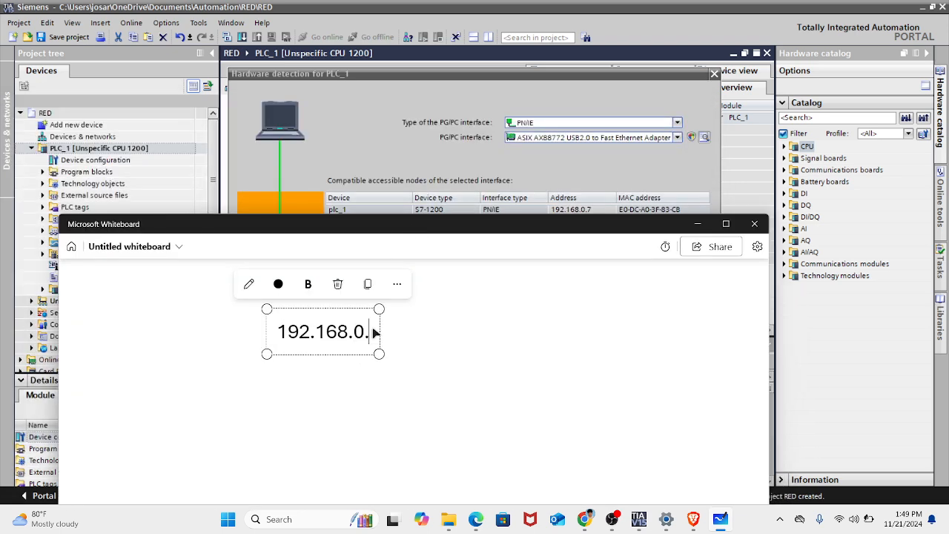
{"action": "left_click", "coordinate": [482, 341]}
{"action": "left_click", "coordinate": [366, 328]}
{"action": "type", "text": "7"}
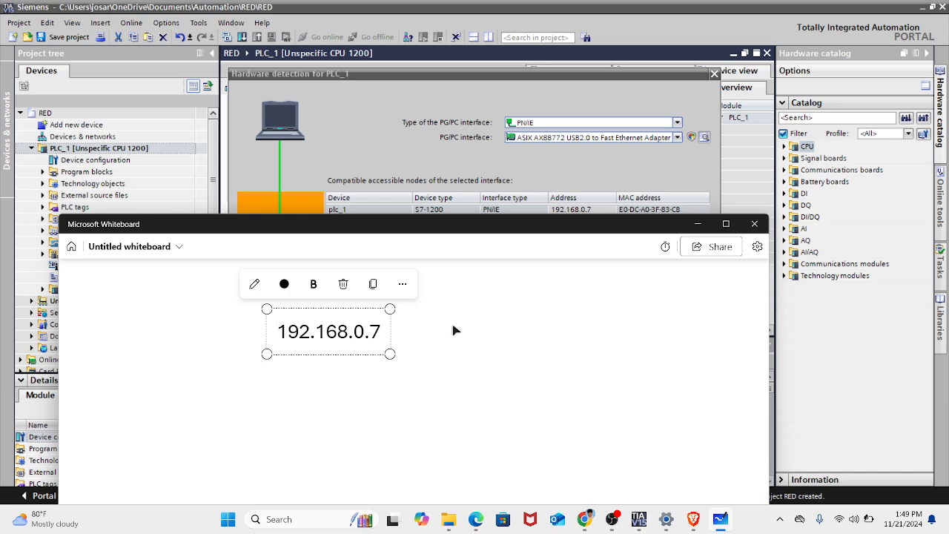
{"action": "type", "text": "PLC :"}
{"action": "left_click", "coordinate": [455, 331]}
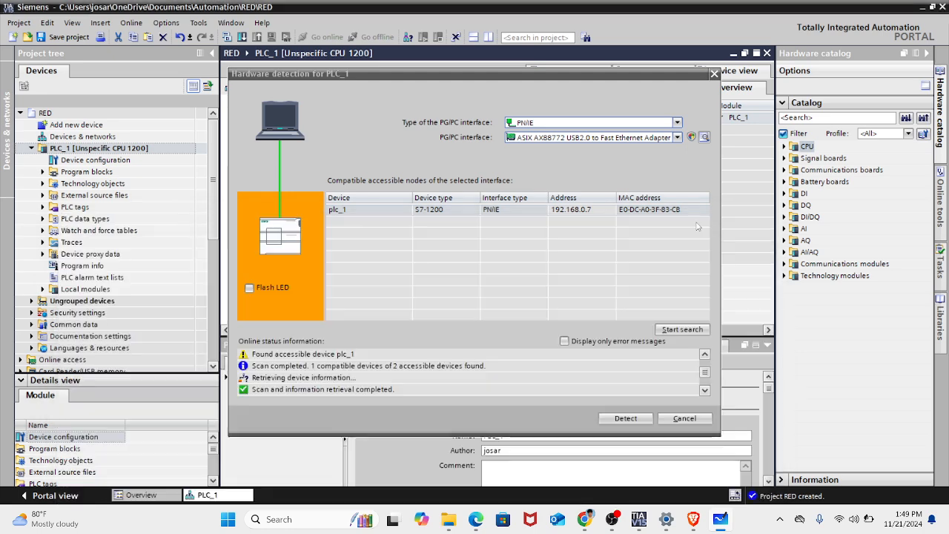
{"action": "left_click", "coordinate": [696, 223]}
- Detect the hardware of plc_1, assign an additional IP address to the PG/PC, and save the interface settings as default
{"action": "left_click", "coordinate": [627, 417]}
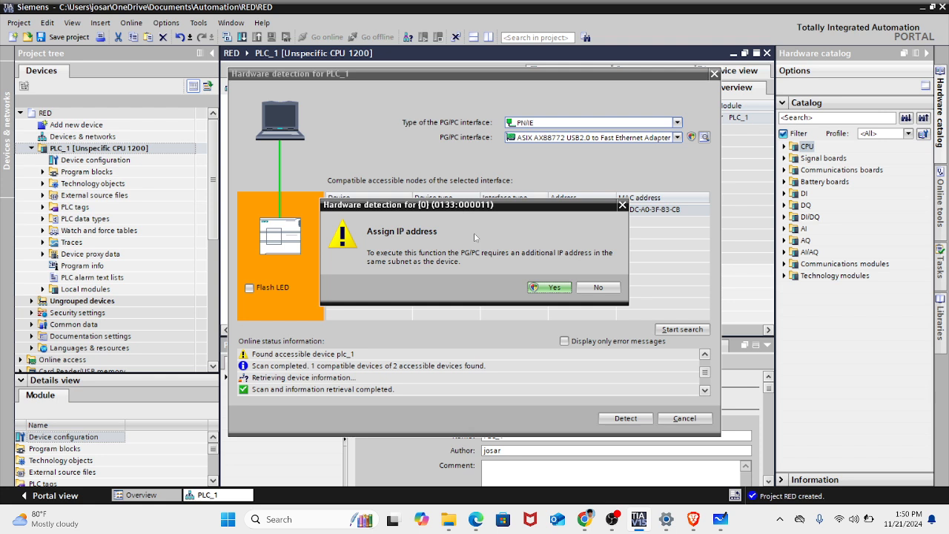
{"action": "left_click", "coordinate": [549, 287]}
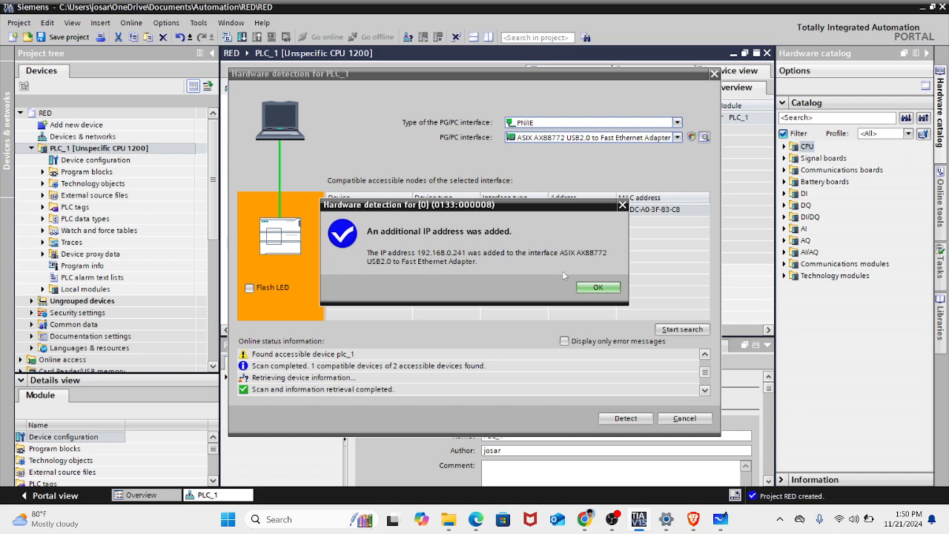
{"action": "left_click", "coordinate": [603, 288]}
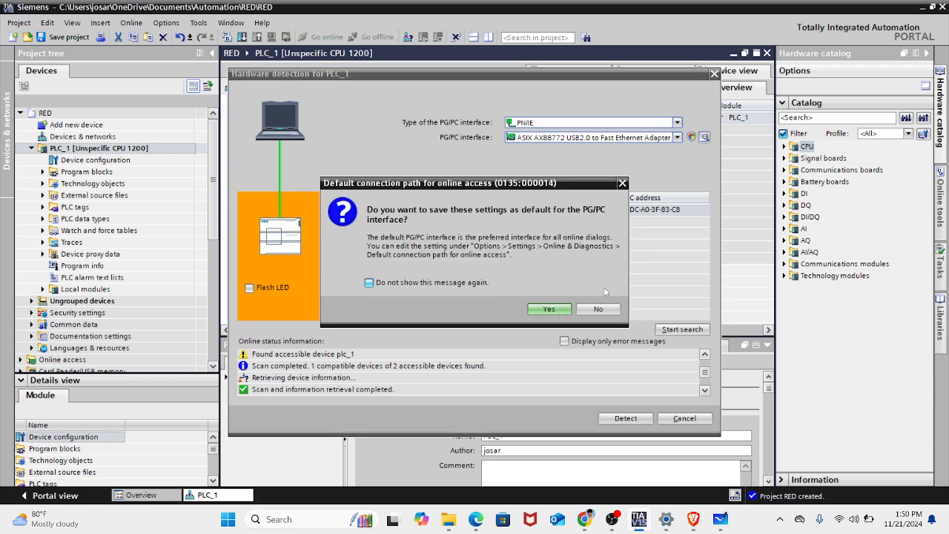
{"action": "left_click", "coordinate": [561, 309]}
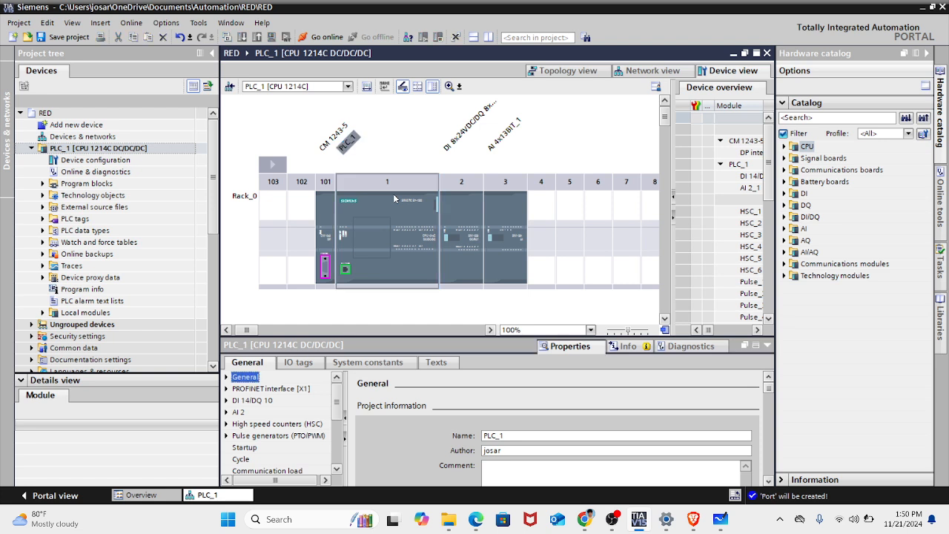
- Examine the IO tags of the CPU 1214C, the DI/DQ relay module in slot 2 and the analog input module in slot 3
{"action": "left_click", "coordinate": [311, 365]}
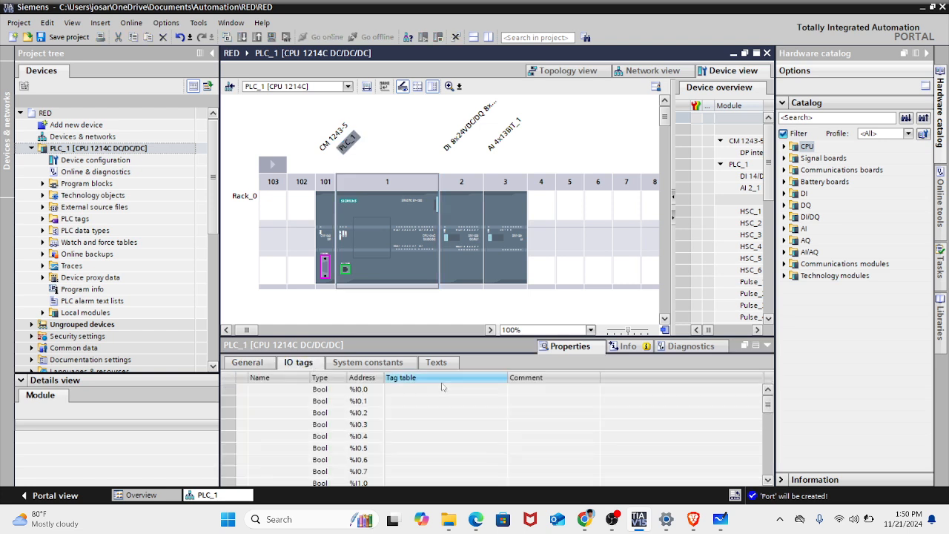
{"action": "left_click", "coordinate": [480, 333]}
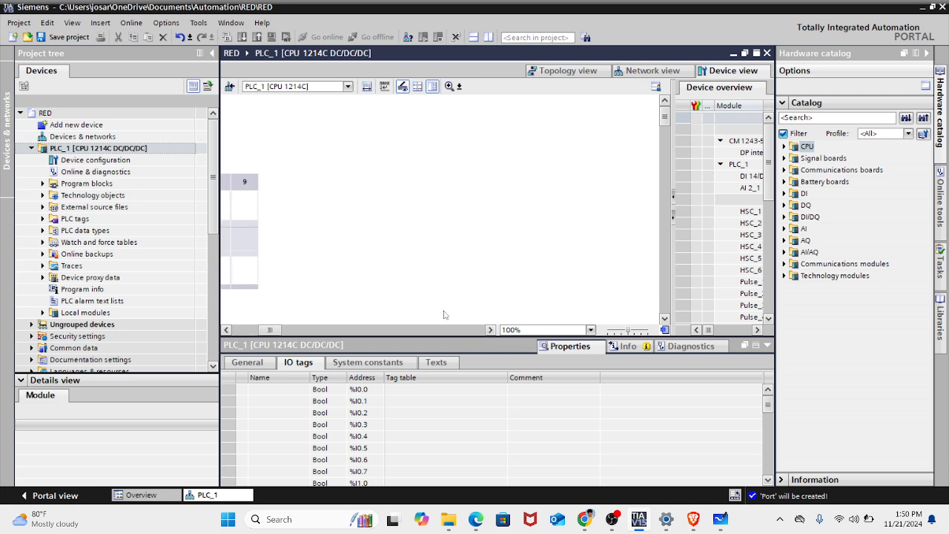
{"action": "left_click", "coordinate": [255, 332]}
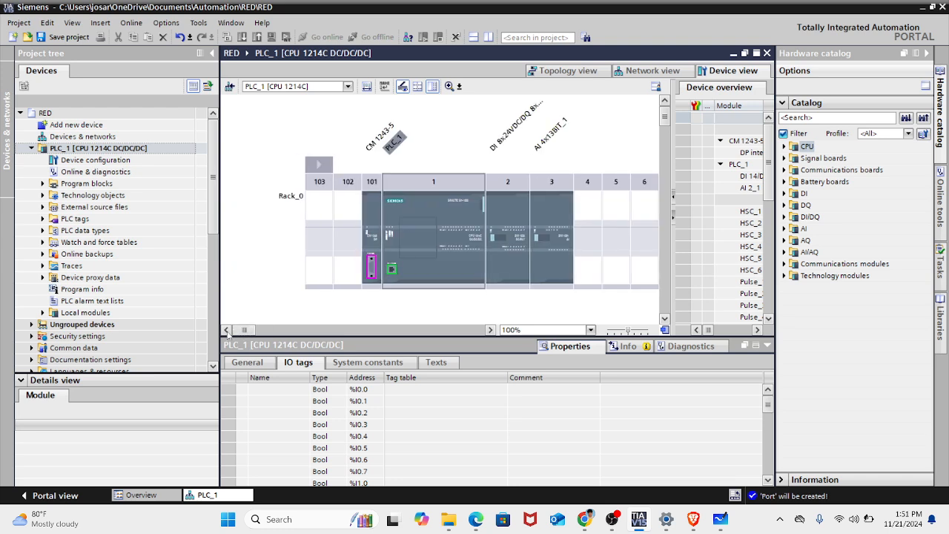
{"action": "left_click", "coordinate": [510, 232]}
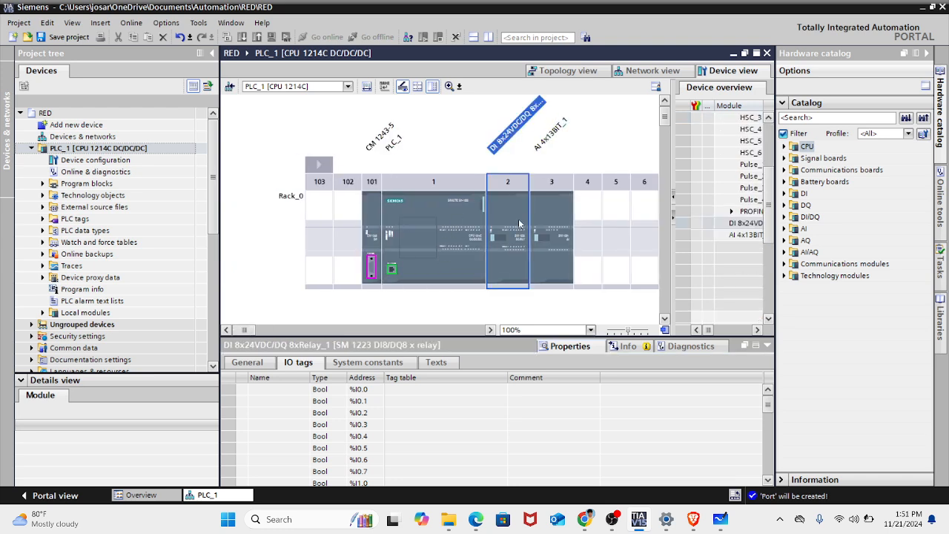
{"action": "left_click", "coordinate": [534, 224]}
{"action": "left_click", "coordinate": [505, 220]}
{"action": "left_click", "coordinate": [546, 225]}
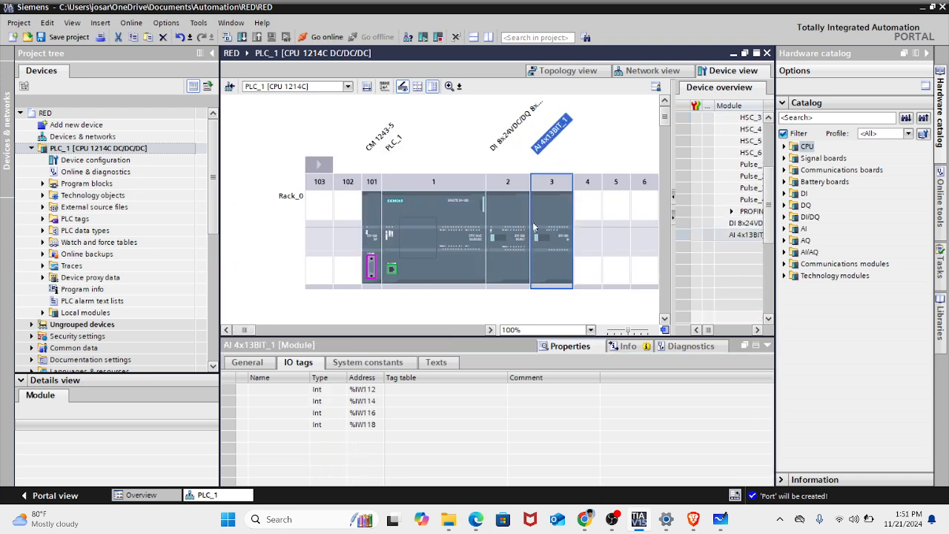
{"action": "left_click", "coordinate": [516, 225]}
{"action": "left_click", "coordinate": [542, 224]}
{"action": "left_click", "coordinate": [519, 221]}
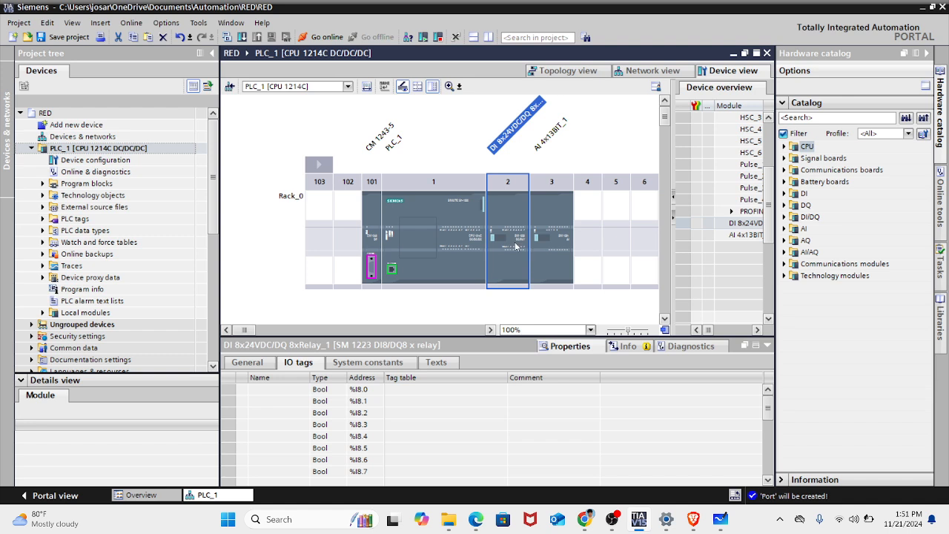
{"action": "left_click", "coordinate": [542, 223]}
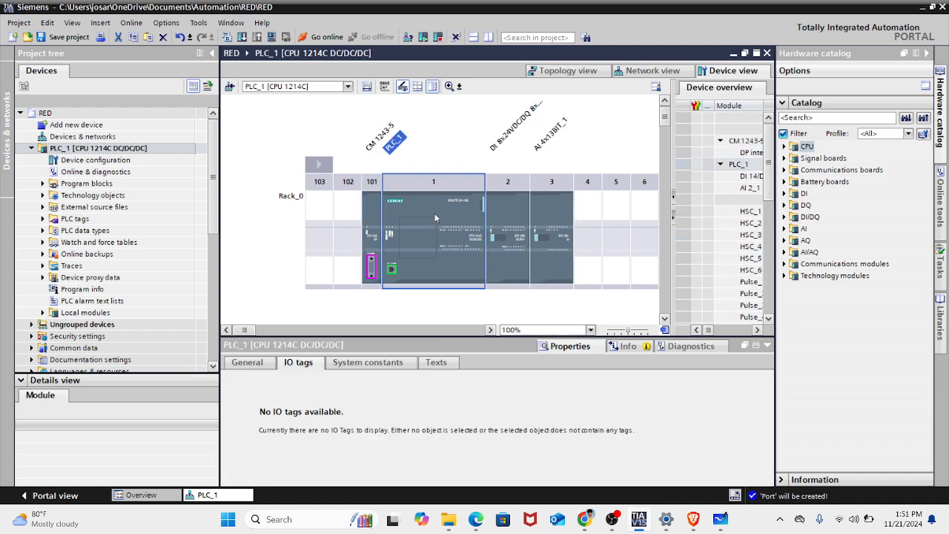
{"action": "left_click", "coordinate": [585, 234]}
{"action": "left_click", "coordinate": [588, 133]}
{"action": "left_click", "coordinate": [439, 245]}
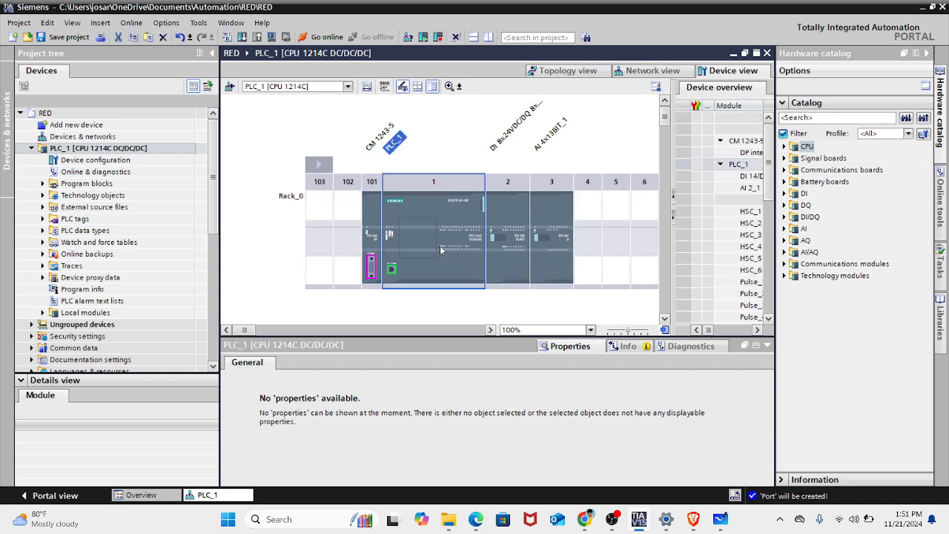
{"action": "left_click", "coordinate": [548, 307]}
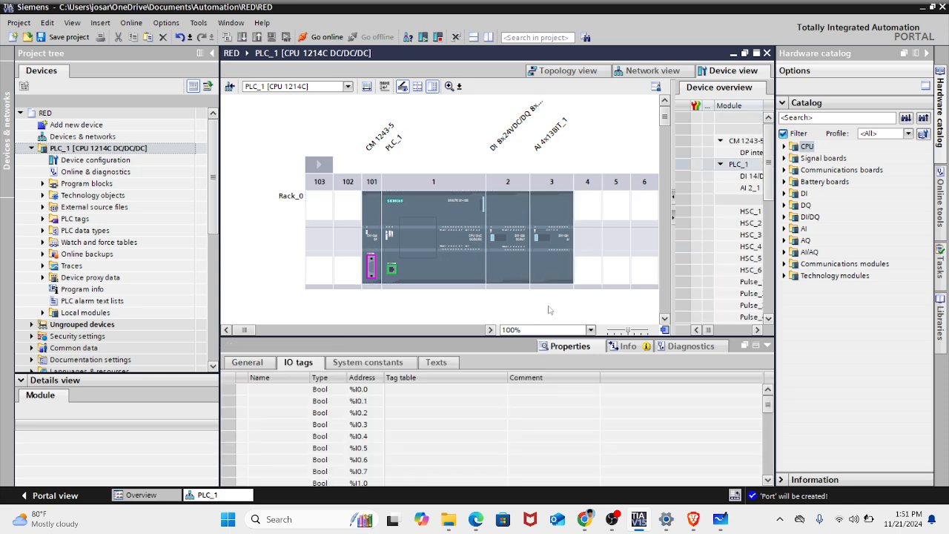
- Collapse the properties area and select the CM 1243-5 module in slot 101 of the rack
{"action": "left_click", "coordinate": [768, 345]}
{"action": "left_click", "coordinate": [369, 235]}
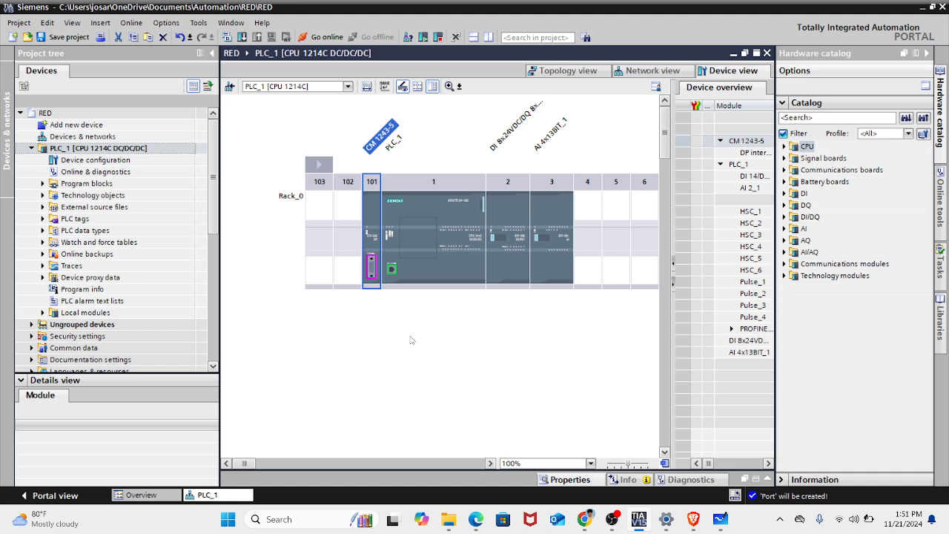
{"action": "left_click", "coordinate": [638, 519]}
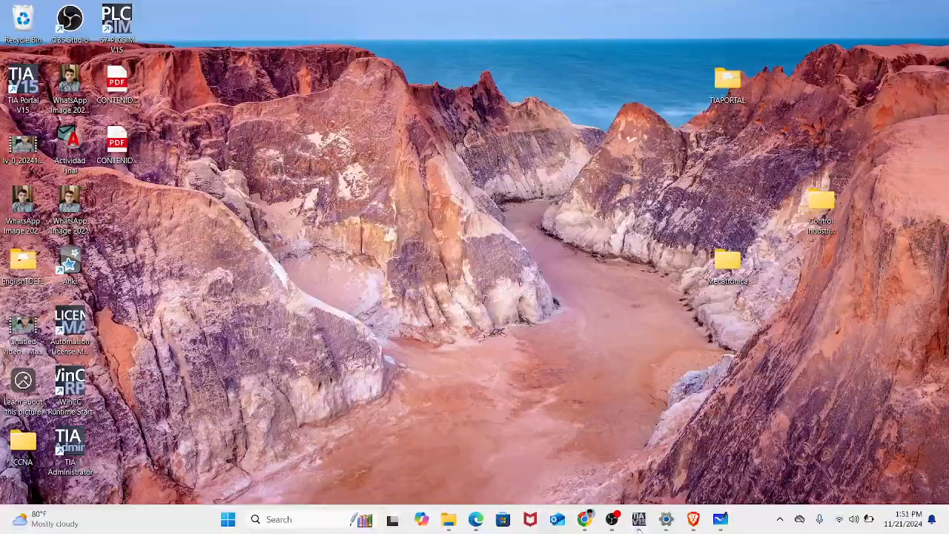
{"action": "left_click", "coordinate": [638, 519]}
- Switch to Microsoft Whiteboard in full screen and add a text line reading PROFIBUS and PROFINET, separated by spaces
{"action": "left_click", "coordinate": [728, 517]}
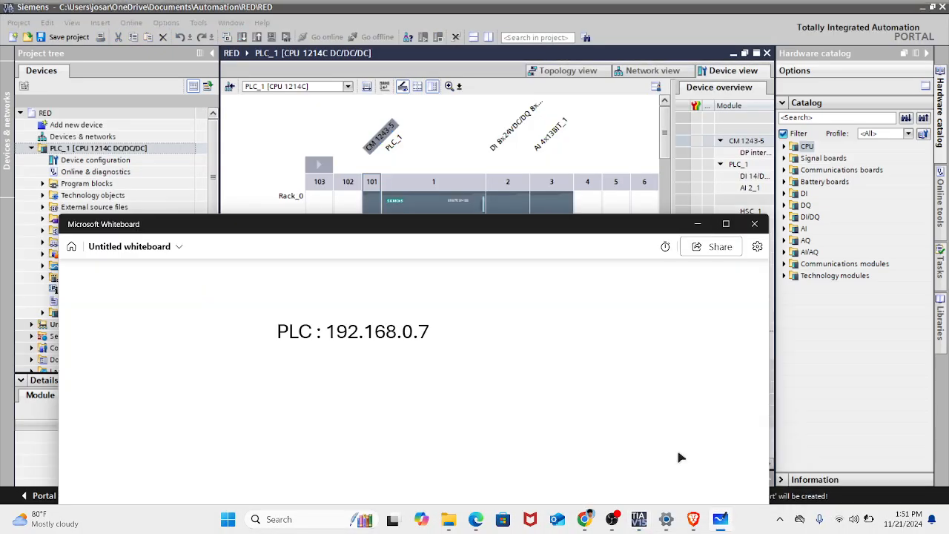
{"action": "left_click_drag", "start_coordinate": [589, 225], "coordinate": [474, 1]}
{"action": "scroll", "coordinate": [462, 270], "scroll_direction": "down", "scroll_amount": 3}
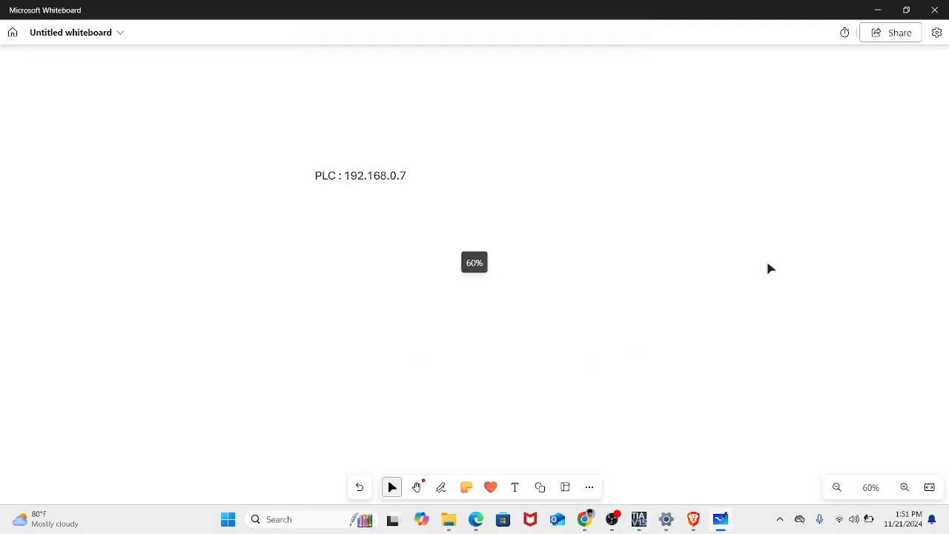
{"action": "scroll", "coordinate": [847, 85], "scroll_direction": "up", "scroll_amount": 5}
{"action": "left_click", "coordinate": [511, 486]}
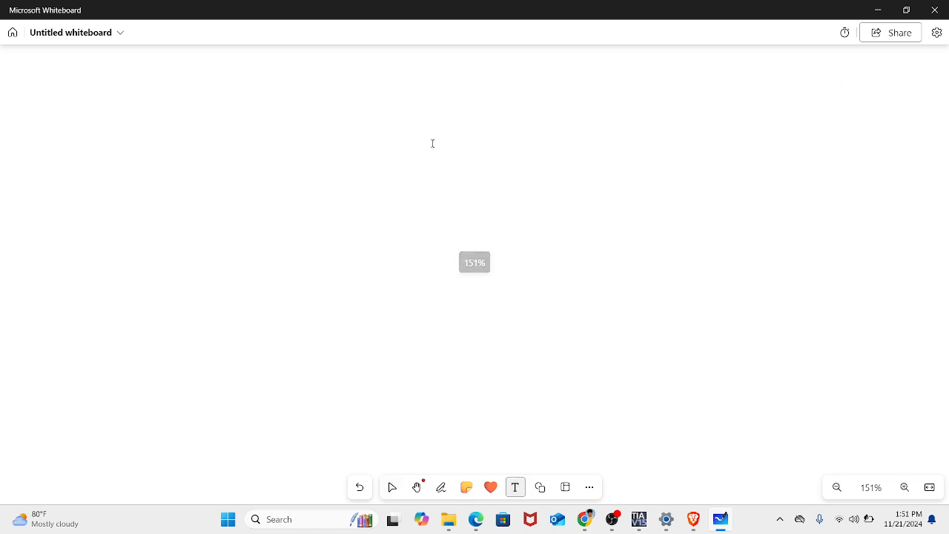
{"action": "left_click", "coordinate": [432, 143]}
{"action": "type", "text": "pr"}
{"action": "key", "text": "BackSpace"}
{"action": "key", "text": "BackSpace"}
{"action": "type", "text": "PROFIBUS "}
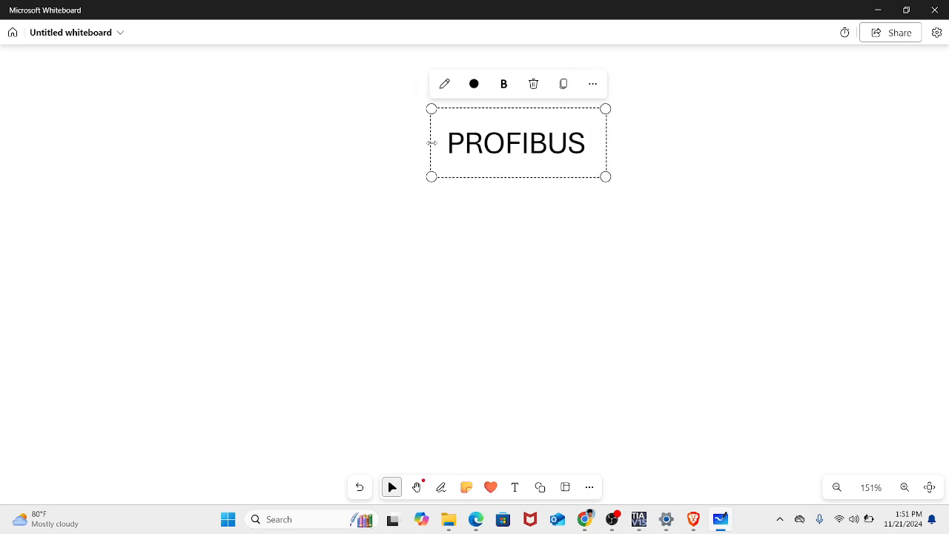
{"action": "type", "text": "     PROFINET"}
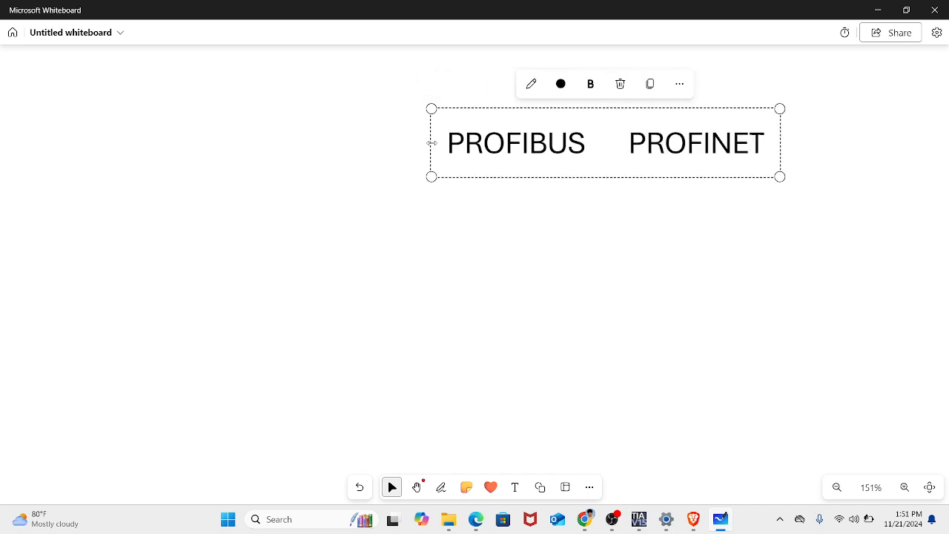
{"action": "left_click", "coordinate": [558, 237]}
- Move the PROFIBUS and PROFINET text further left on the canvas and insert an empty line above it
{"action": "left_click_drag", "start_coordinate": [554, 154], "coordinate": [311, 158]}
{"action": "double_click", "coordinate": [354, 146]}
{"action": "triple_click", "coordinate": [355, 146]}
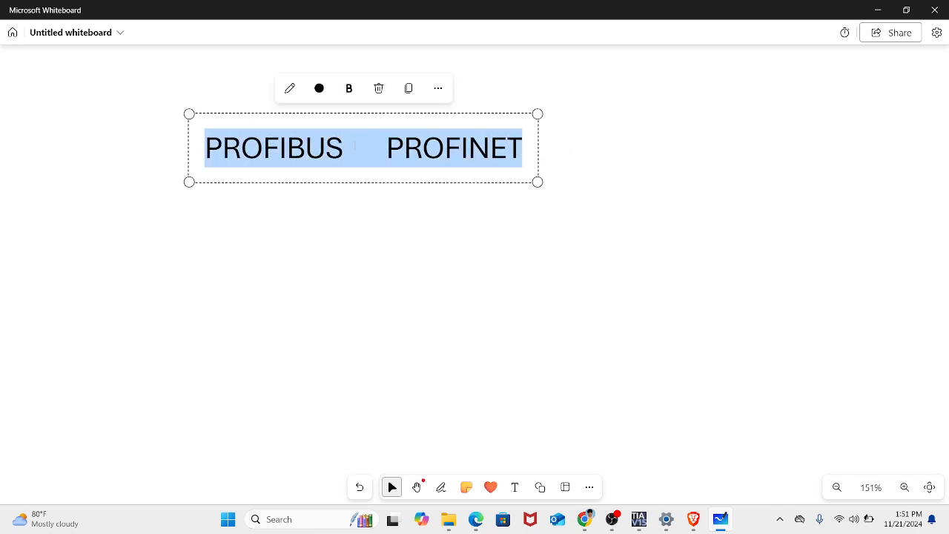
{"action": "left_click", "coordinate": [343, 141]}
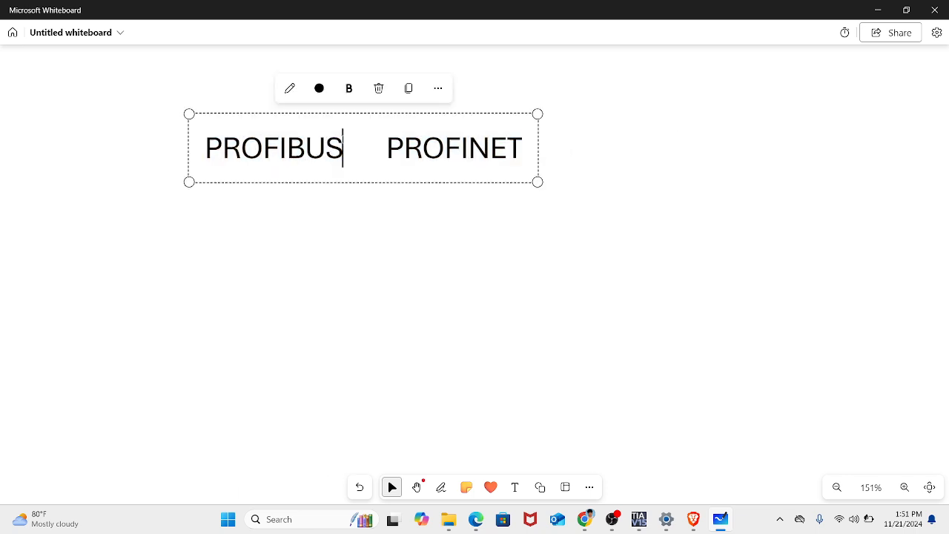
{"action": "left_click", "coordinate": [223, 152]}
{"action": "left_click", "coordinate": [214, 154]}
{"action": "key", "text": "Return"}
{"action": "key", "text": "Up"}
- Fill the empty first line with PARALELO above PROFIBUS and SERIAL above PROFINET
{"action": "type", "text": "SE"}
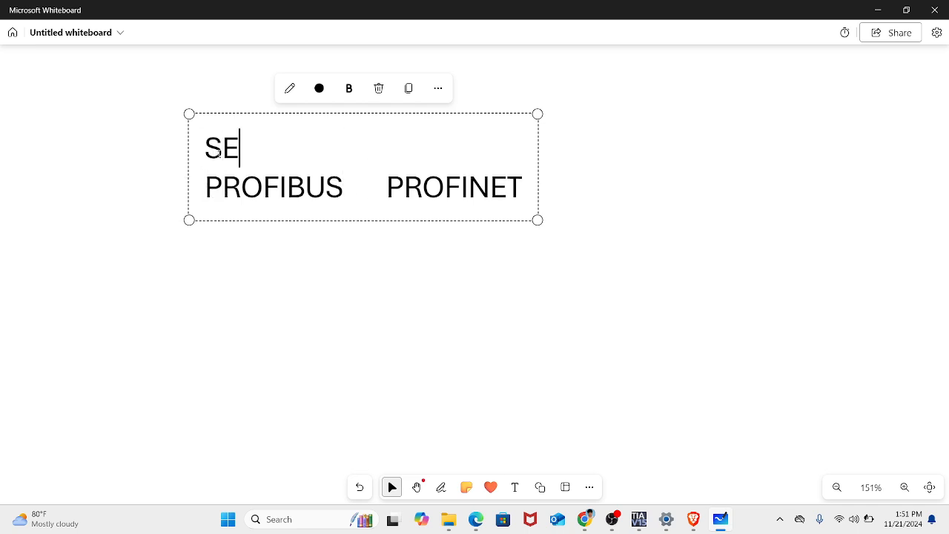
{"action": "type", "text": "RIAL            PROFIBUS"}
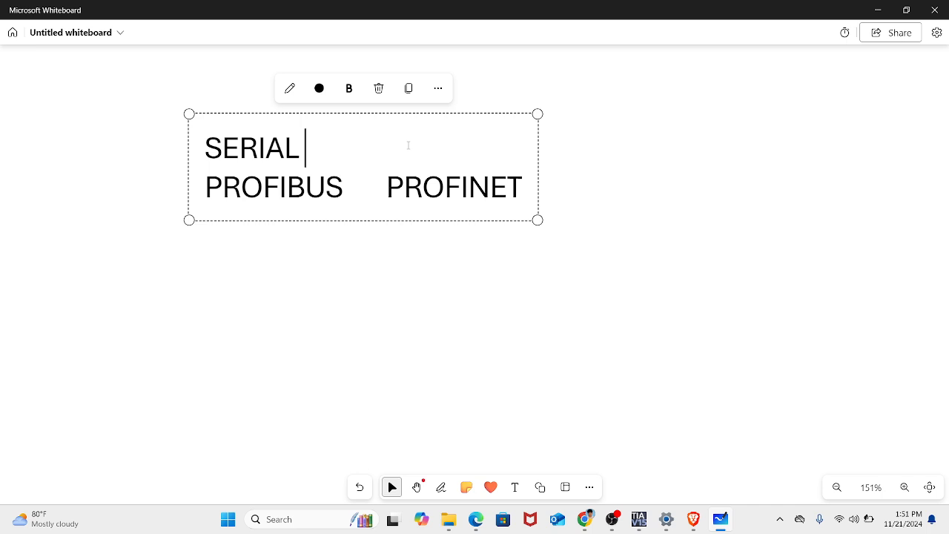
{"action": "key", "text": "BackSpace"}
{"action": "type", "text": "SERI"}
{"action": "key", "text": "BackSpace"}
{"action": "key", "text": "BackSpace"}
{"action": "key", "text": "BackSpace"}
{"action": "key", "text": "BackSpace"}
{"action": "key", "text": "BackSpace"}
{"action": "key", "text": "BackSpace"}
{"action": "key", "text": "BackSpace"}
{"action": "key", "text": "BackSpace"}
{"action": "key", "text": "BackSpace"}
{"action": "key", "text": "BackSpace"}
{"action": "key", "text": "BackSpace"}
{"action": "key", "text": "BackSpace"}
{"action": "key", "text": "BackSpace"}
{"action": "key", "text": "BackSpace"}
{"action": "key", "text": "BackSpace"}
{"action": "key", "text": "BackSpace"}
{"action": "key", "text": "BackSpace"}
{"action": "key", "text": "BackSpace"}
{"action": "key", "text": "BackSpace"}
{"action": "key", "text": "BackSpace"}
{"action": "type", "text": "PARALELO       "}
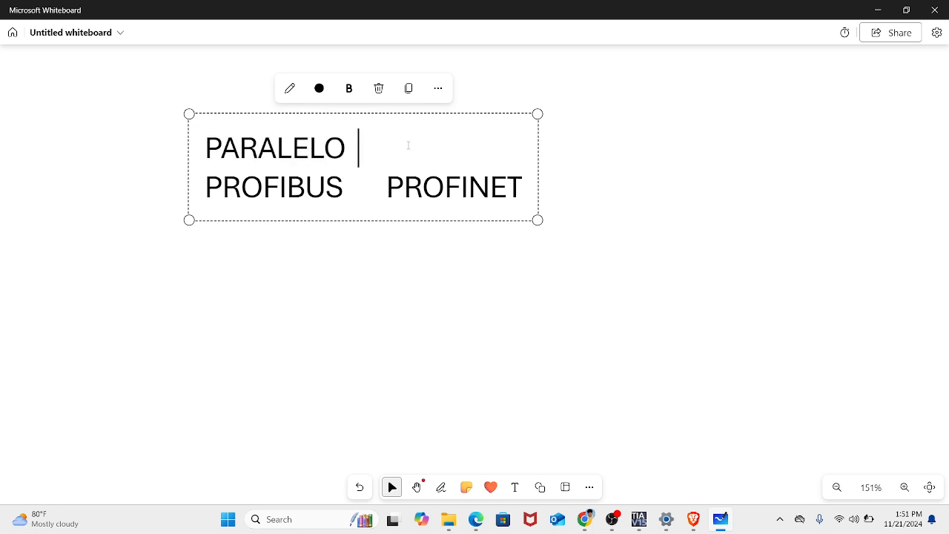
{"action": "type", "text": "SERIAL"}
{"action": "left_click", "coordinate": [744, 255]}
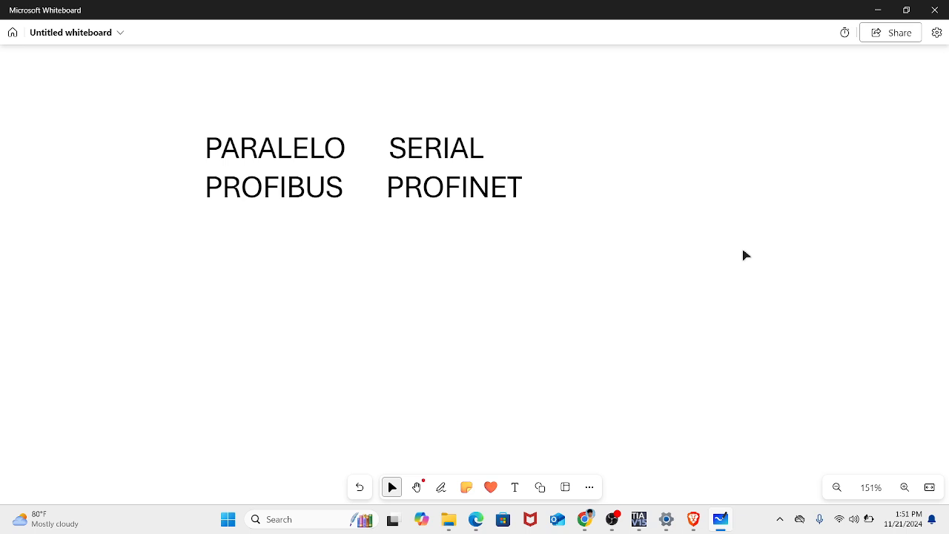
- Reposition the four-word text block slightly lower and further left, and point out SERIAL and PROFINET
{"action": "left_click_drag", "start_coordinate": [427, 164], "coordinate": [434, 95]}
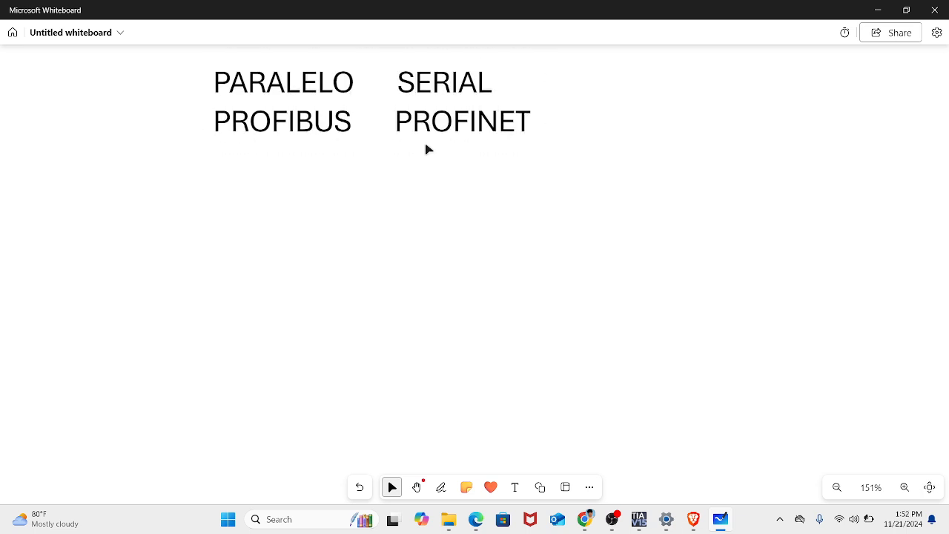
{"action": "left_click_drag", "start_coordinate": [426, 148], "coordinate": [378, 241]}
{"action": "left_click", "coordinate": [349, 166]}
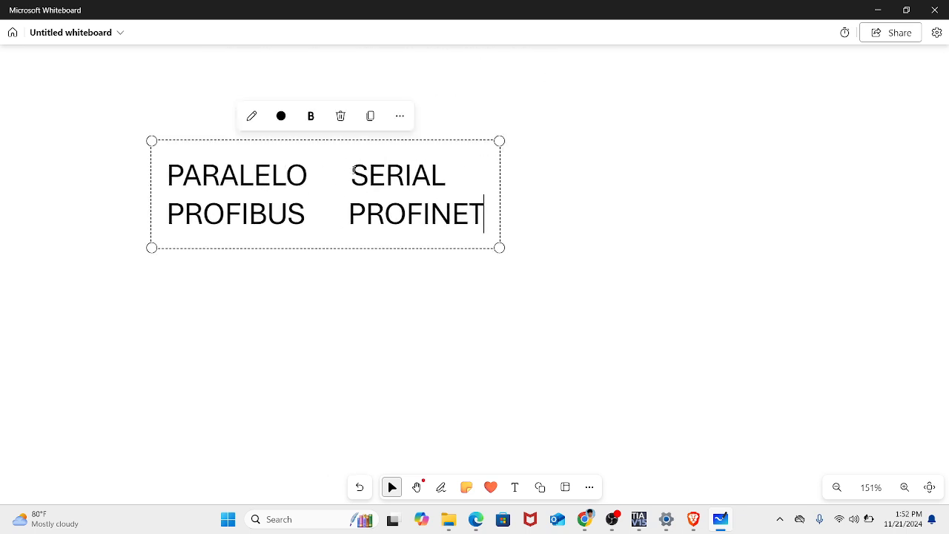
{"action": "left_click_drag", "start_coordinate": [350, 166], "coordinate": [486, 227]}
{"action": "left_click", "coordinate": [486, 226]}
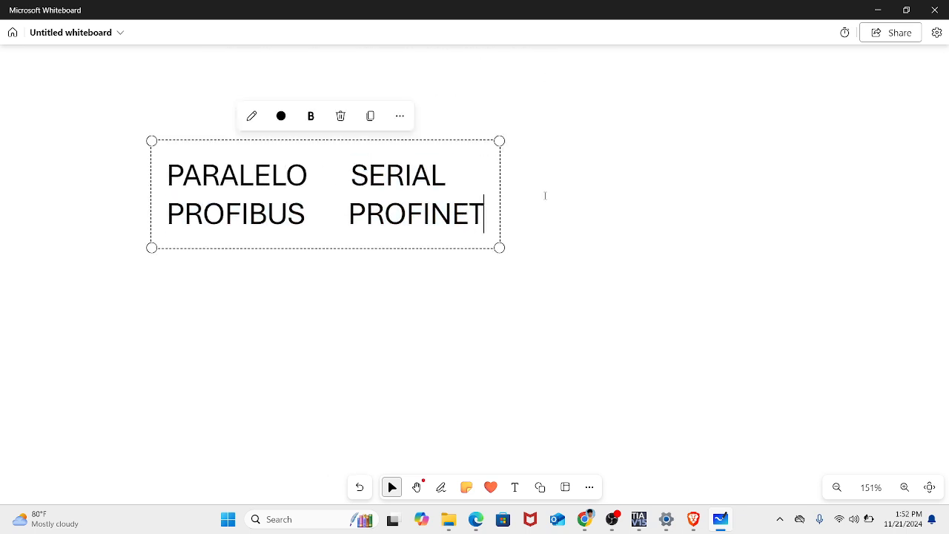
- Return to TIA Portal and point out the PROFINET port on the CPU in the device view
{"action": "left_click", "coordinate": [870, 8]}
{"action": "left_click", "coordinate": [392, 270]}
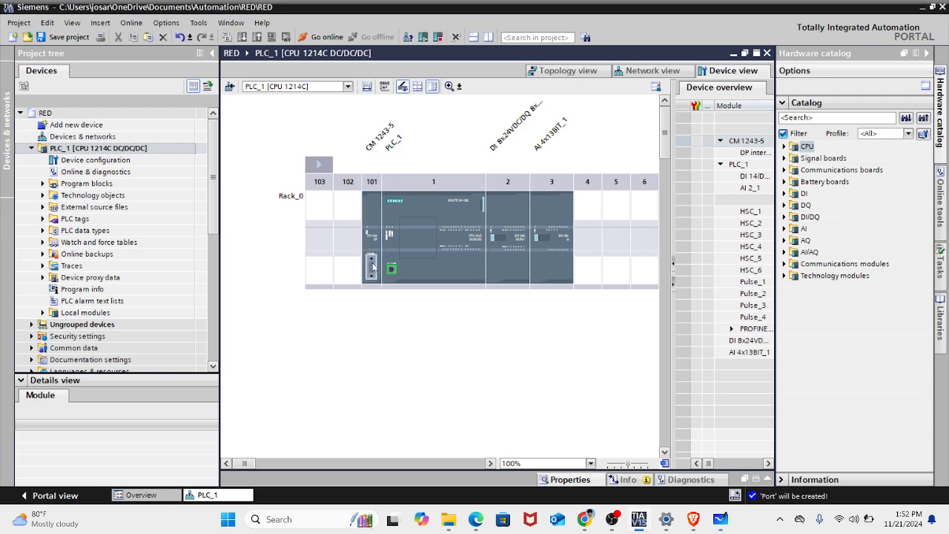
- Examine the PROFINET interface on the CPU beside the PROFIBUS module in the device view
{"action": "scroll", "coordinate": [373, 267], "scroll_direction": "up", "scroll_amount": 1}
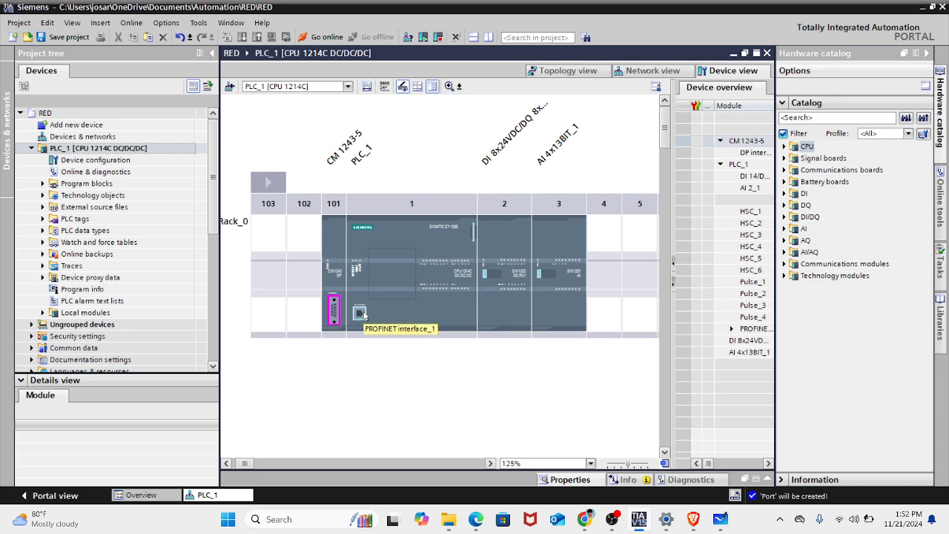
{"action": "scroll", "coordinate": [364, 315], "scroll_direction": "down", "scroll_amount": 2}
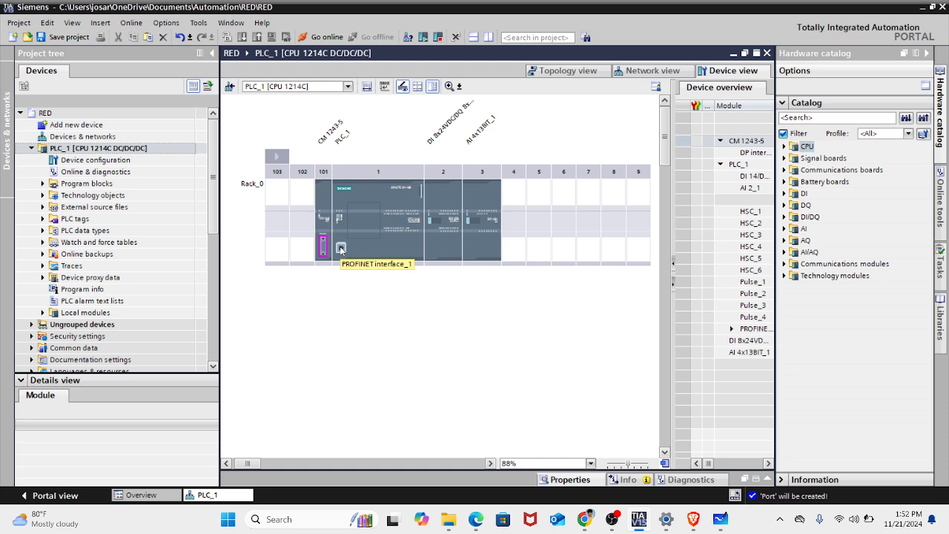
{"action": "left_click", "coordinate": [340, 248]}
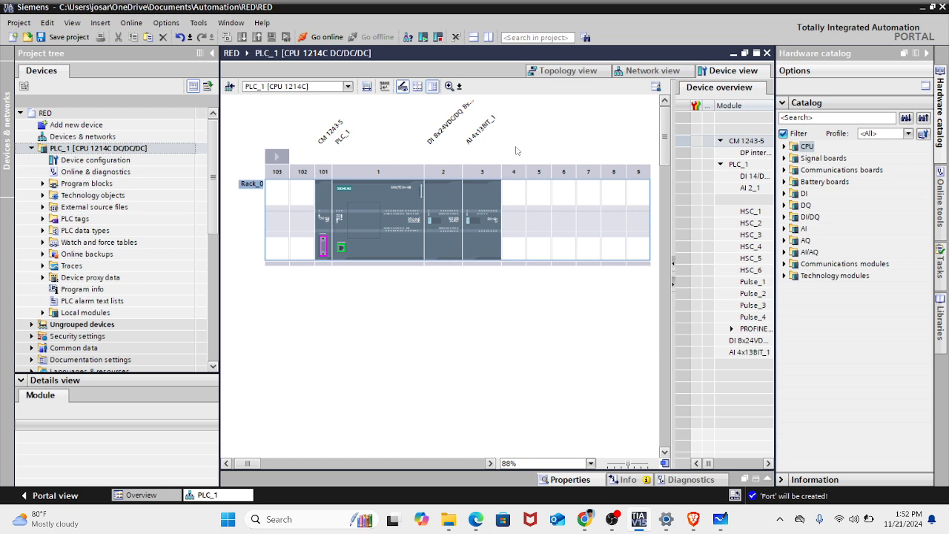
- Compare how PLC_1 is shown in the network view and the topology view, finishing in the network view
{"action": "left_click", "coordinate": [643, 71]}
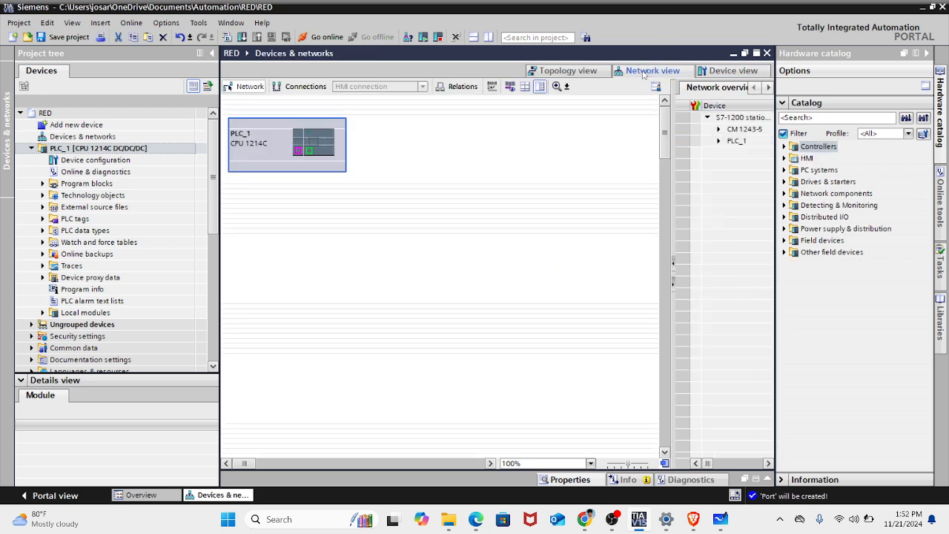
{"action": "left_click", "coordinate": [557, 72]}
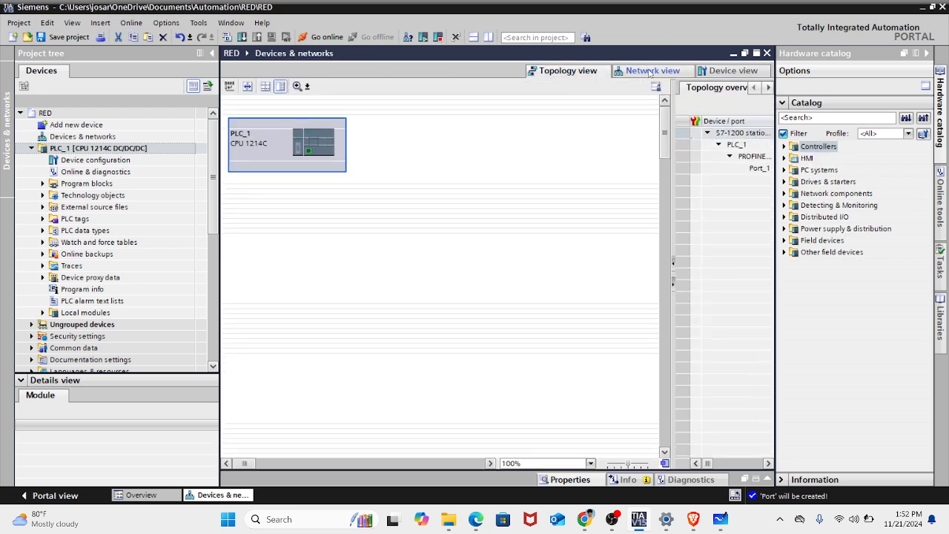
{"action": "left_click", "coordinate": [644, 73]}
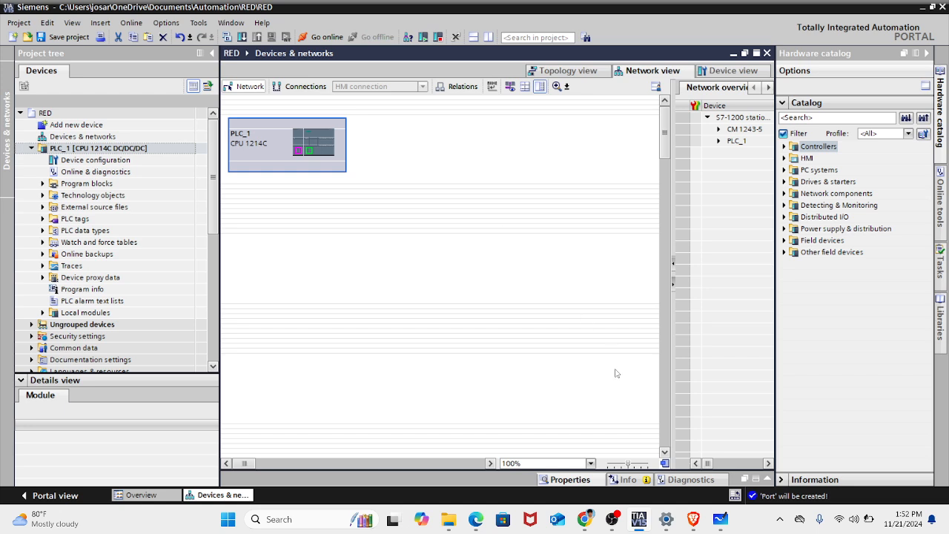
- Switch to Chrome and search Google Images for SWITCH SIEMENS AUTOCONFIGURABLE
{"action": "left_click", "coordinate": [639, 519]}
{"action": "left_click", "coordinate": [585, 521]}
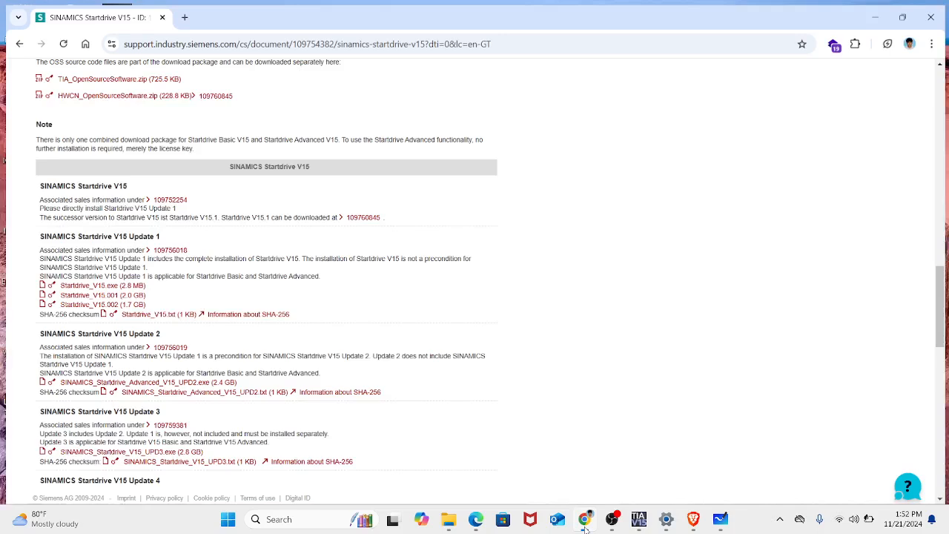
{"action": "left_click", "coordinate": [243, 37]}
{"action": "type", "text": "SW"}
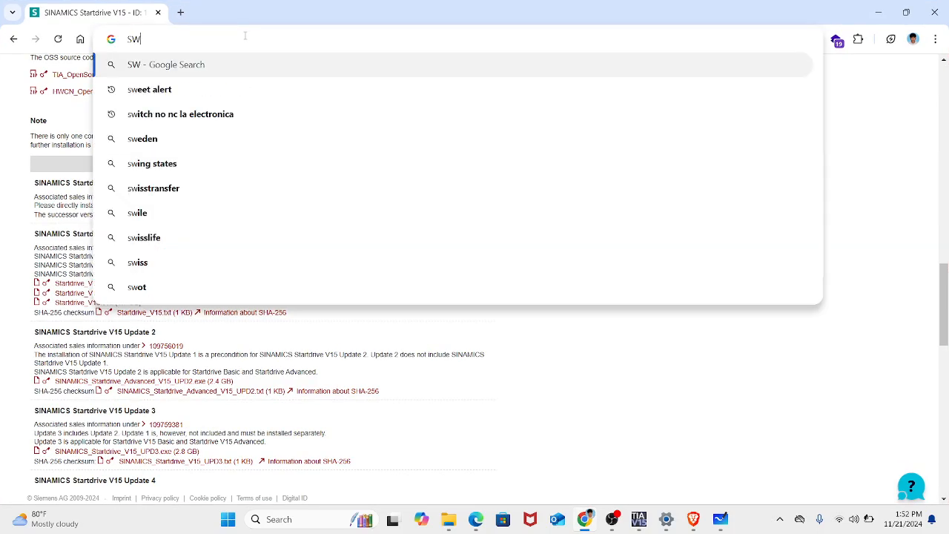
{"action": "type", "text": "ITCH SIEMENS "}
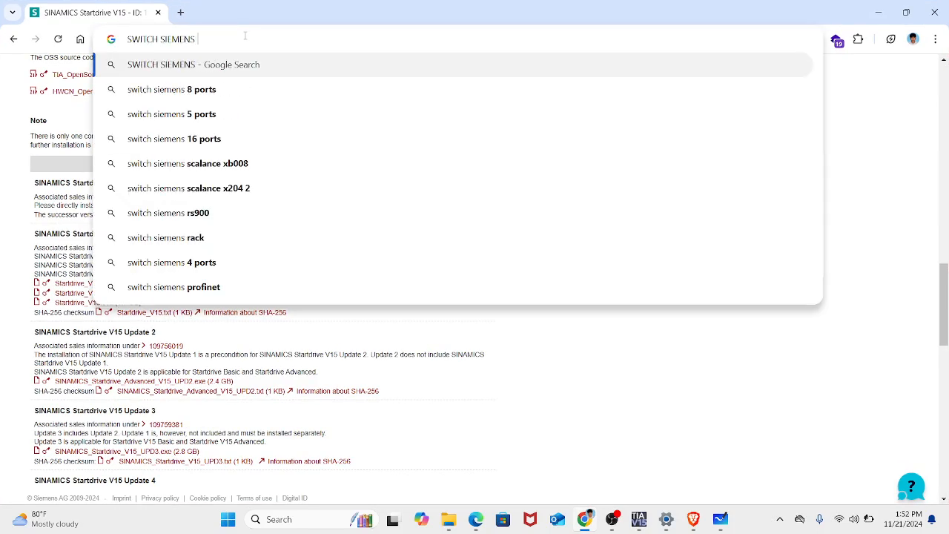
{"action": "type", "text": "AUTOCONFIGURABLE"}
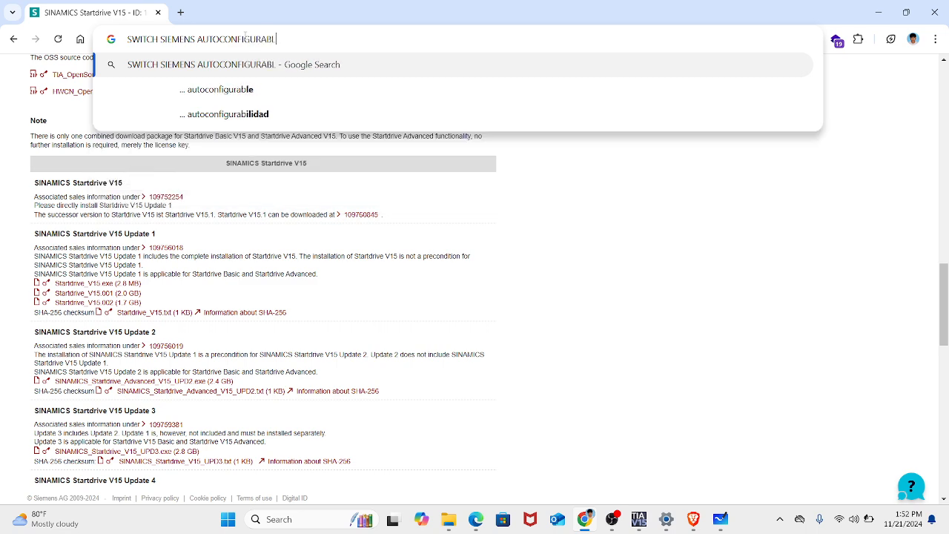
{"action": "key", "text": "Return"}
{"action": "left_click", "coordinate": [167, 124]}
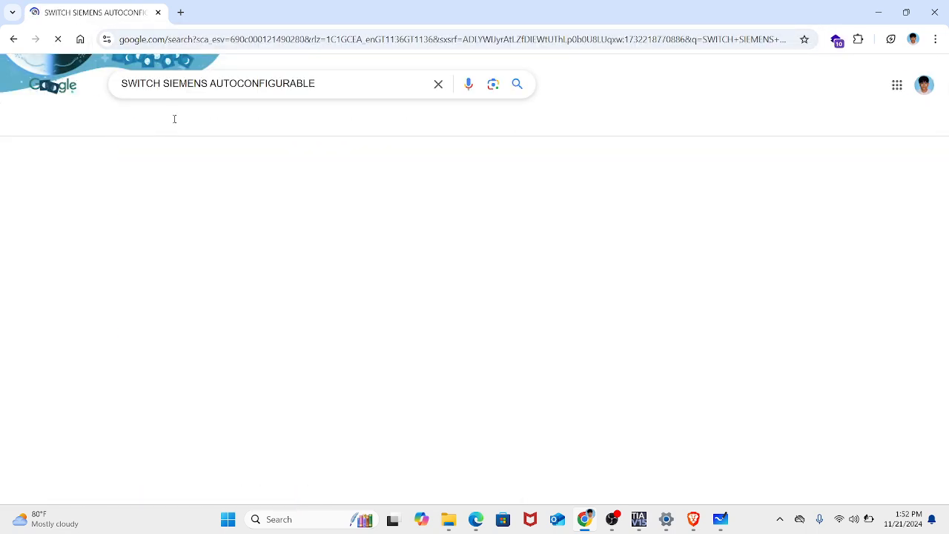
{"action": "left_click", "coordinate": [333, 198]}
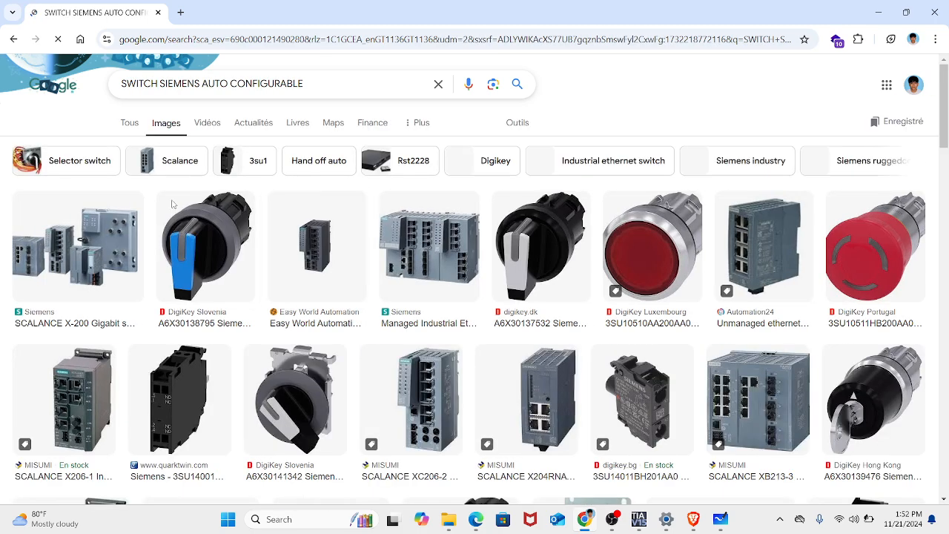
- Examine the ports in an enlarged image of the SCALANCE XB213-3 Industrial Ethernet switch, and minimize the browser window
{"action": "left_click", "coordinate": [753, 424]}
{"action": "key", "text": "ctrl+plus"}
{"action": "key", "text": "ctrl+plus"}
{"action": "key", "text": "ctrl+plus"}
{"action": "key", "text": "ctrl+plus"}
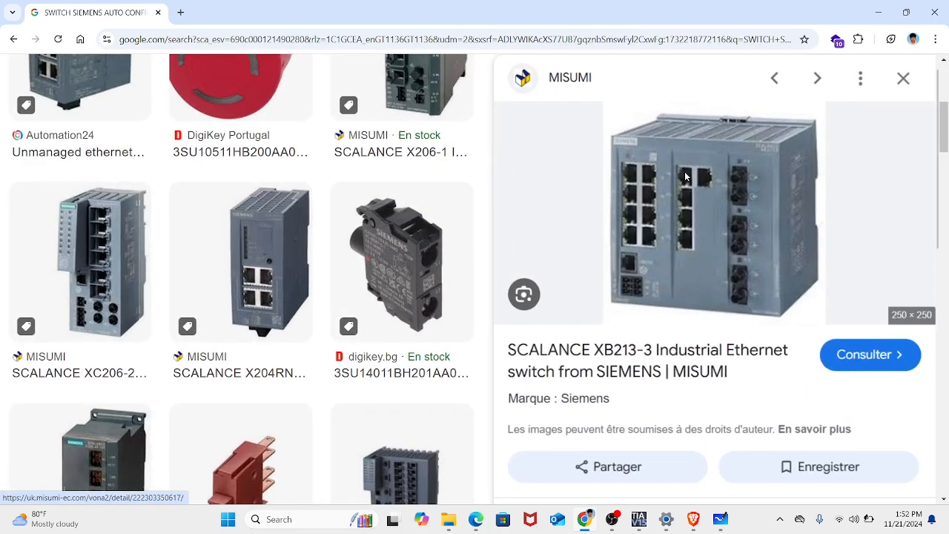
{"action": "key", "text": "ctrl+minus"}
{"action": "key", "text": "ctrl+minus"}
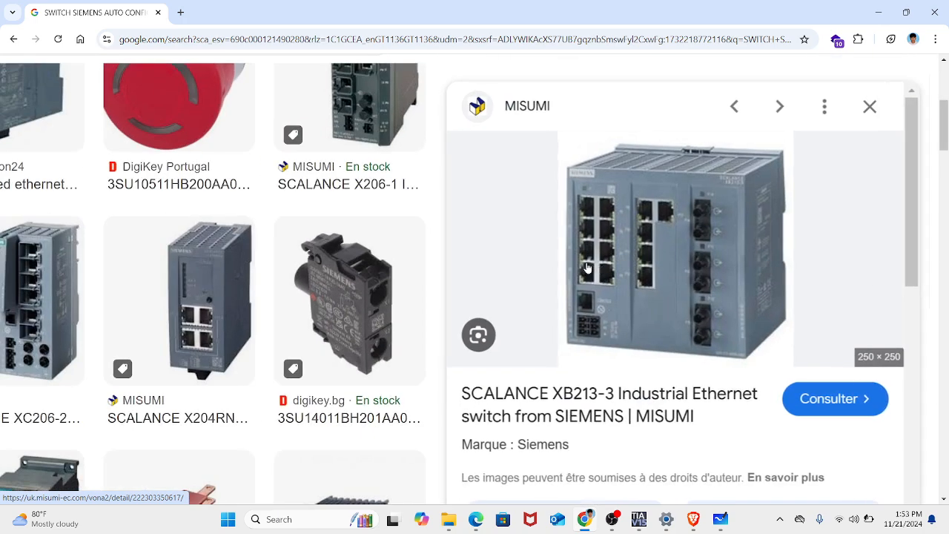
{"action": "left_click", "coordinate": [889, 16]}
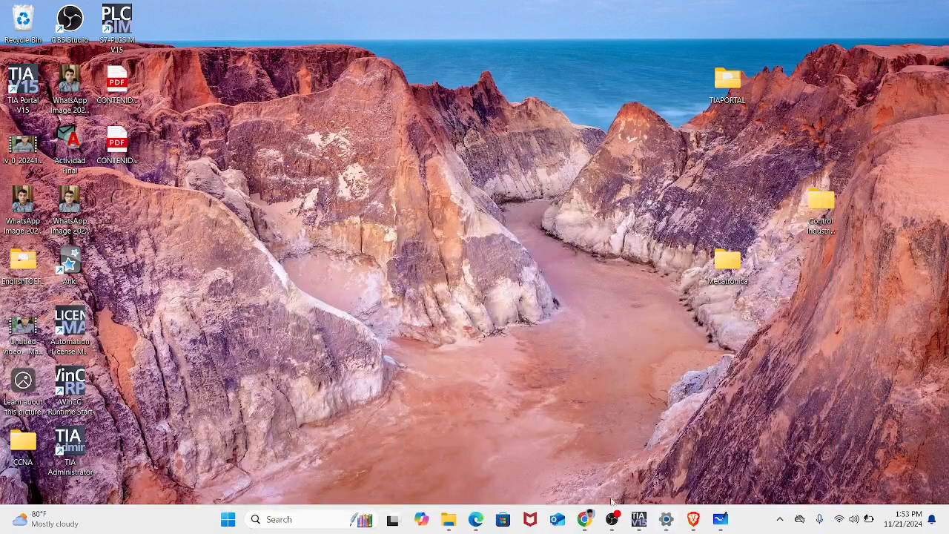
- Switch to Edge and examine the Vista Topológica diagram on page 16 of the Programación V3.1 PDF, and minimize the window
{"action": "left_click", "coordinate": [589, 517]}
{"action": "left_click", "coordinate": [589, 517]}
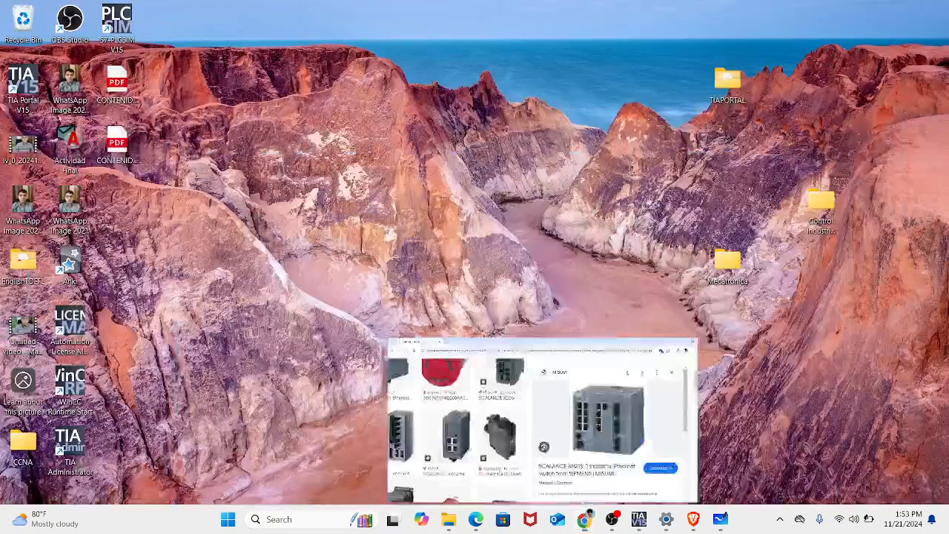
{"action": "left_click", "coordinate": [590, 517]}
{"action": "left_click", "coordinate": [584, 518]}
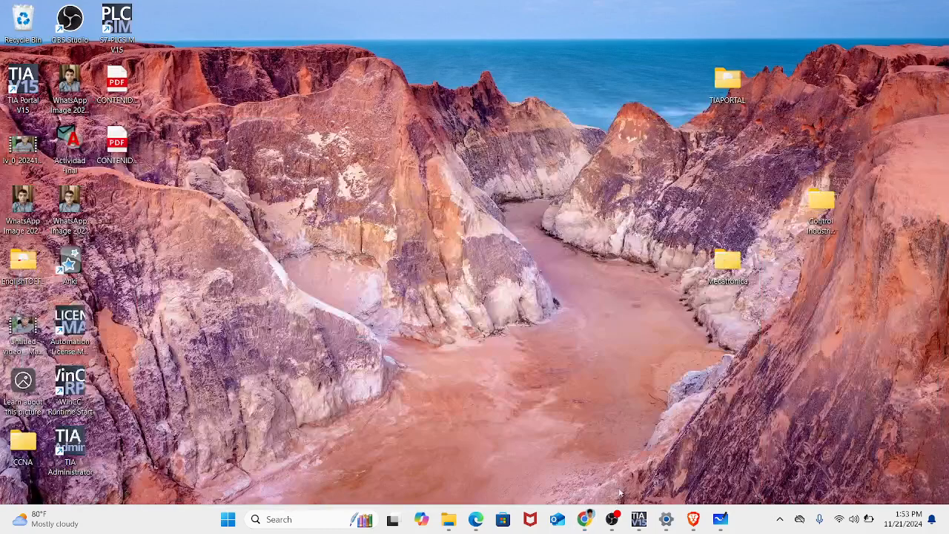
{"action": "left_click", "coordinate": [476, 520]}
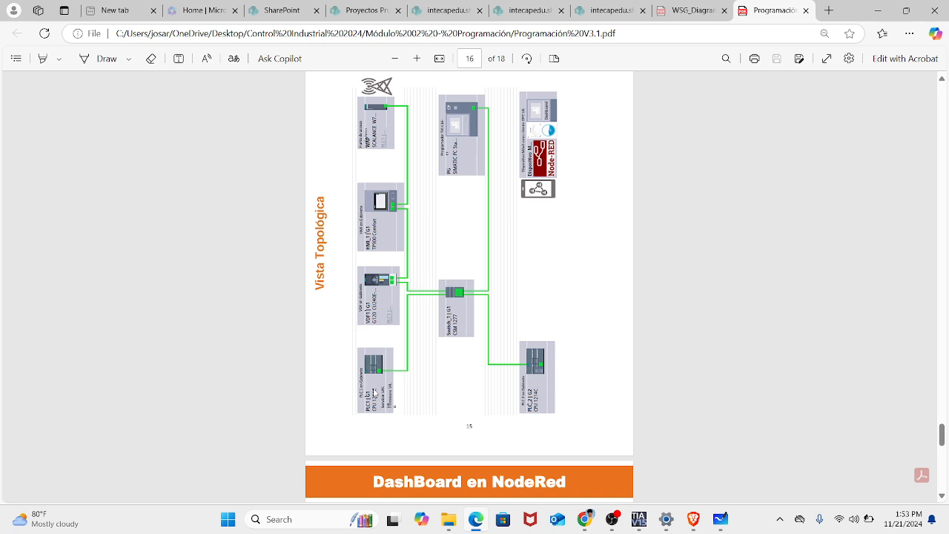
{"action": "left_click", "coordinate": [877, 10]}
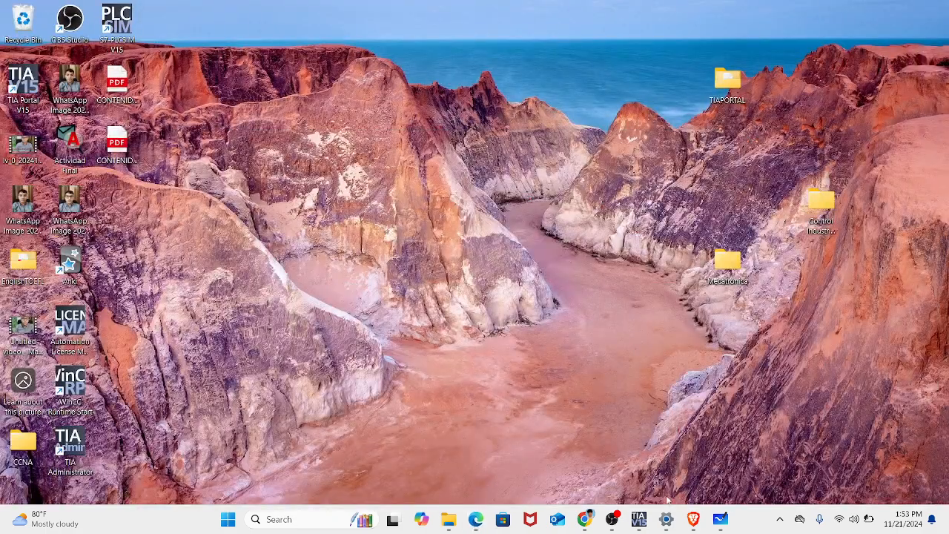
- Return to TIA Portal, collapse PLC_1 in the project tree and start adding a new device of the HMI category
{"action": "left_click", "coordinate": [639, 519]}
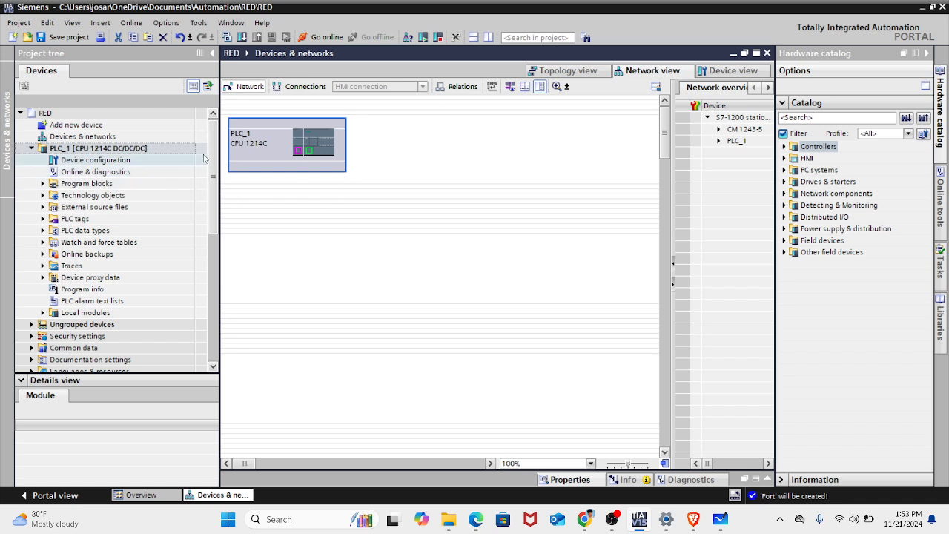
{"action": "mouse_move", "coordinate": [216, 133]}
{"action": "left_mouse_down"}
{"action": "mouse_move", "coordinate": [217, 156]}
{"action": "mouse_move", "coordinate": [216, 128]}
{"action": "left_mouse_up"}
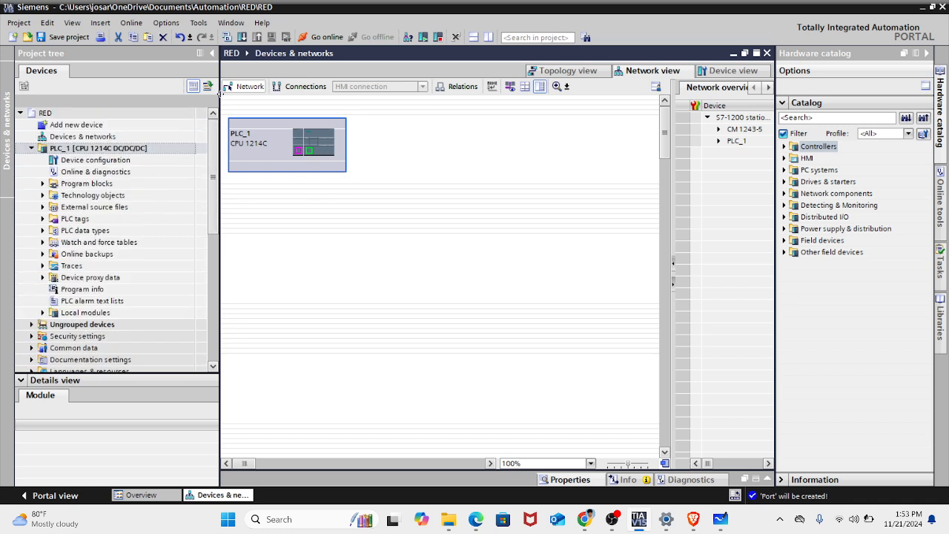
{"action": "left_click", "coordinate": [29, 149]}
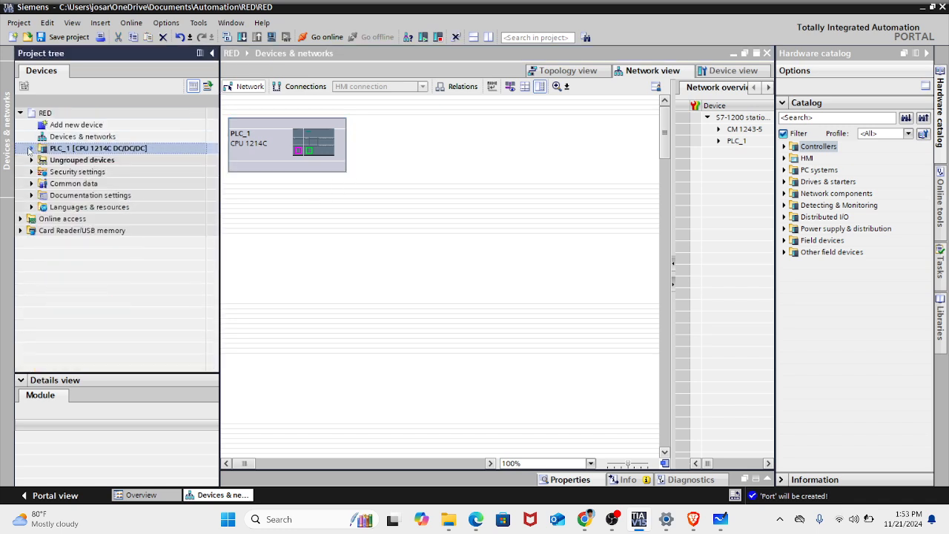
{"action": "double_click", "coordinate": [91, 126]}
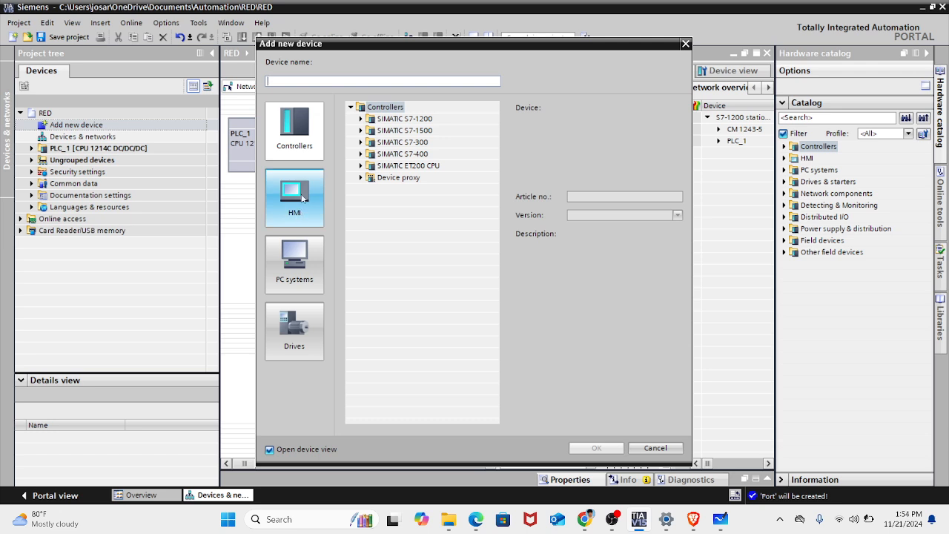
{"action": "left_click", "coordinate": [301, 194]}
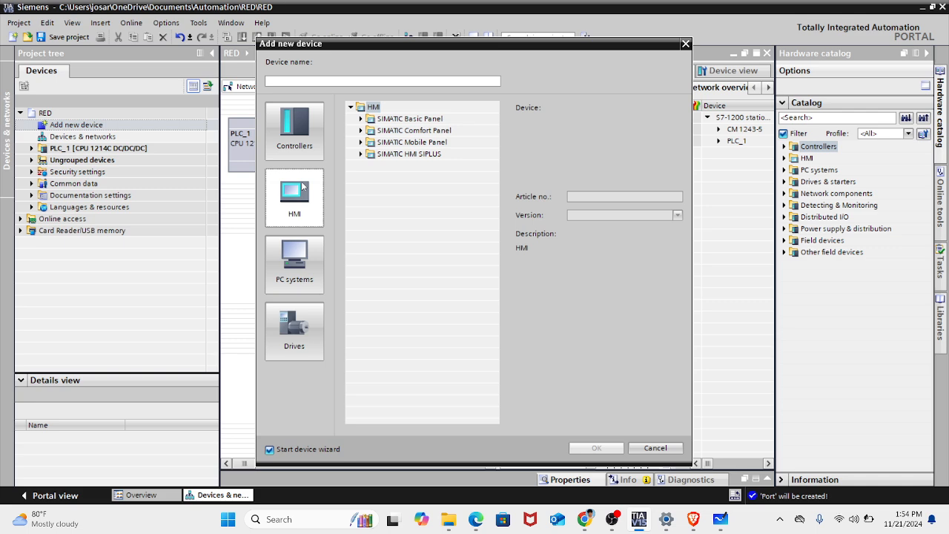
- Add the 7-inch SIMATIC Comfort Panel TP700 Comfort with article number 6AV2 124-0GC01-0AX0 as the new HMI
{"action": "left_click", "coordinate": [361, 130]}
{"action": "left_click", "coordinate": [361, 130]}
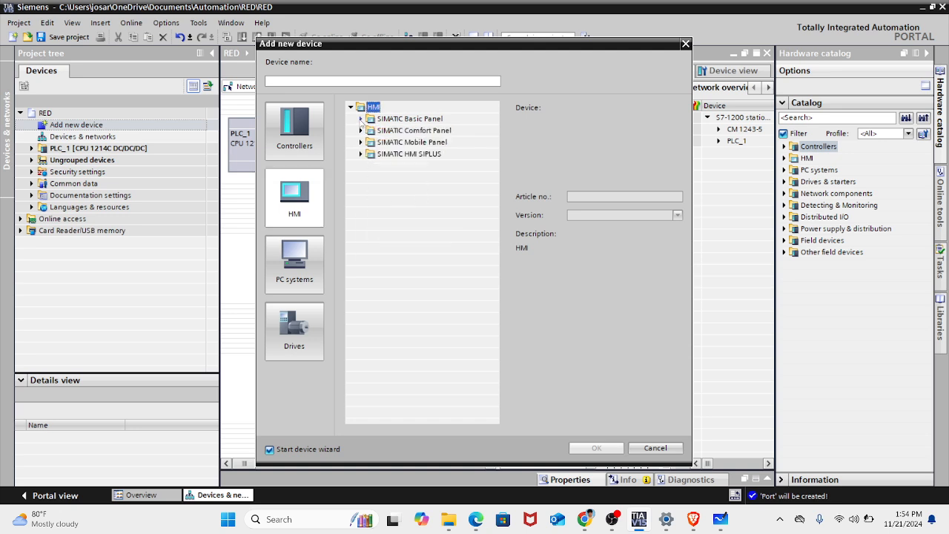
{"action": "left_click", "coordinate": [361, 131]}
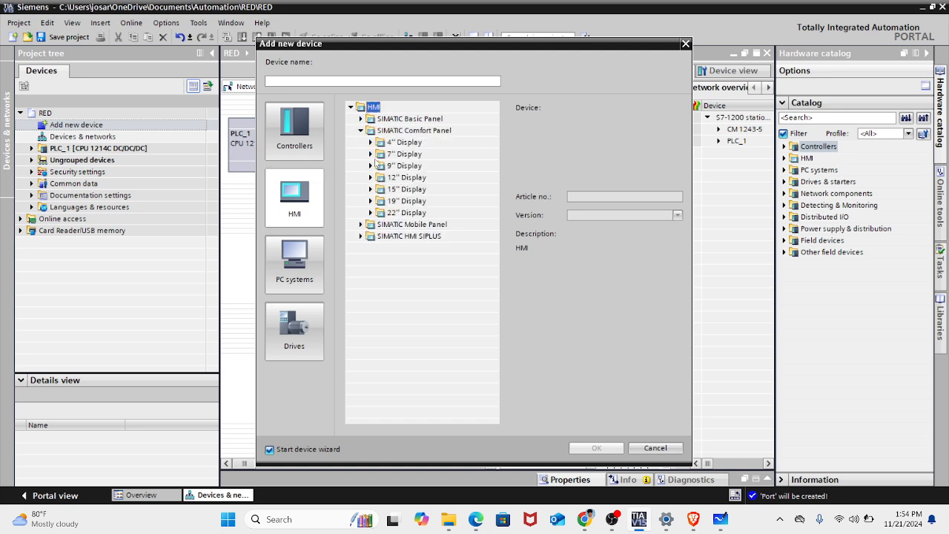
{"action": "left_click", "coordinate": [370, 154]}
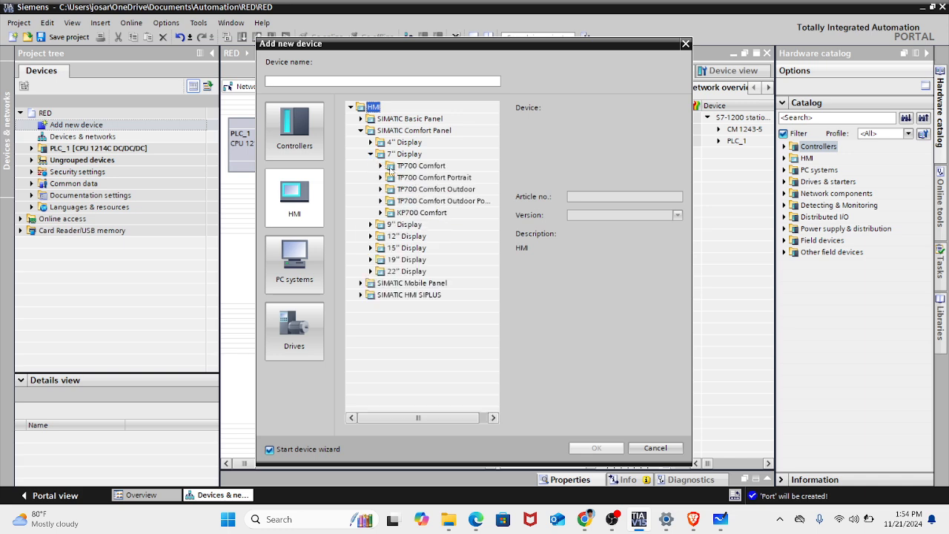
{"action": "left_click", "coordinate": [381, 166]}
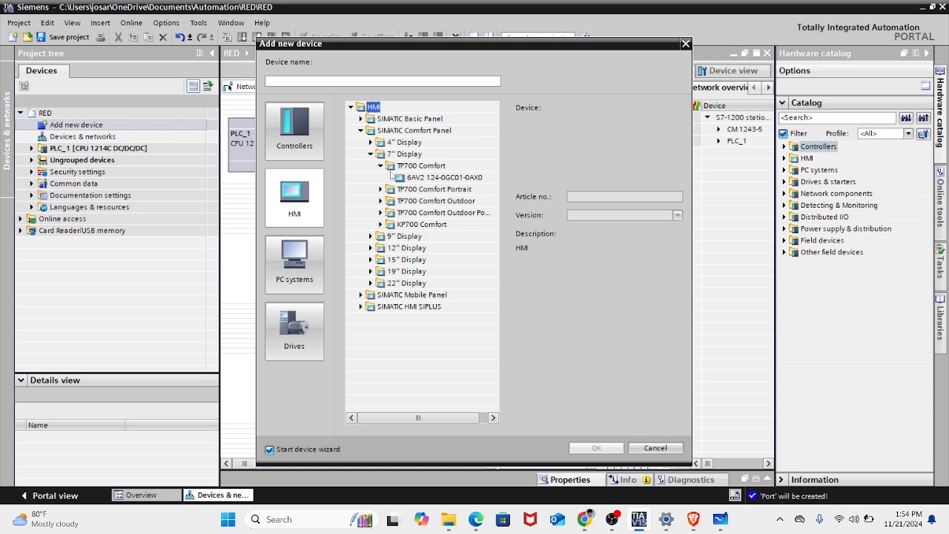
{"action": "left_click", "coordinate": [370, 154]}
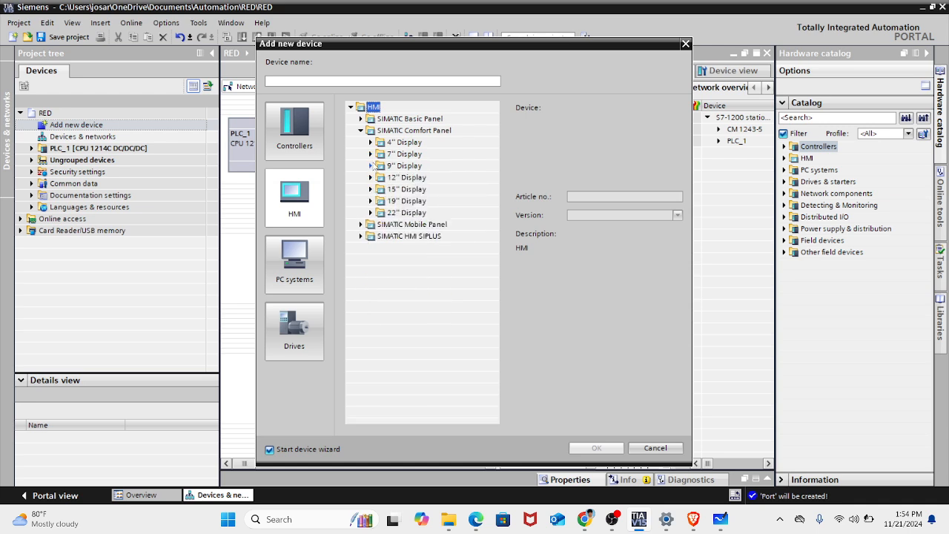
{"action": "left_click", "coordinate": [371, 165]}
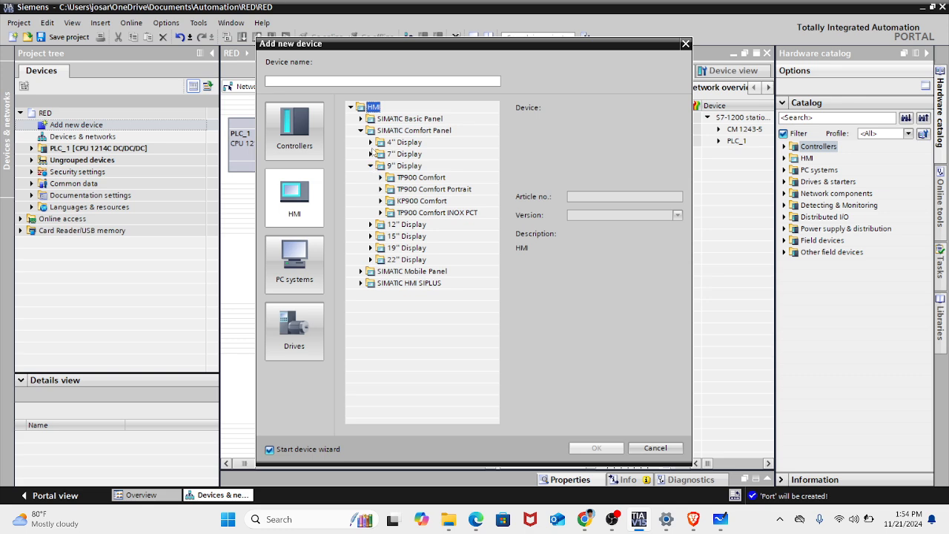
{"action": "left_click", "coordinate": [371, 154]}
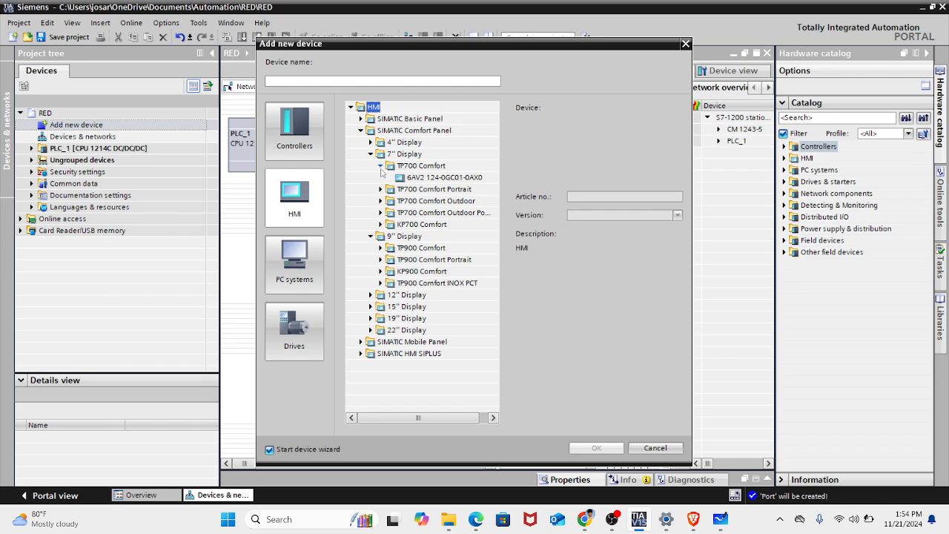
{"action": "double_click", "coordinate": [410, 178]}
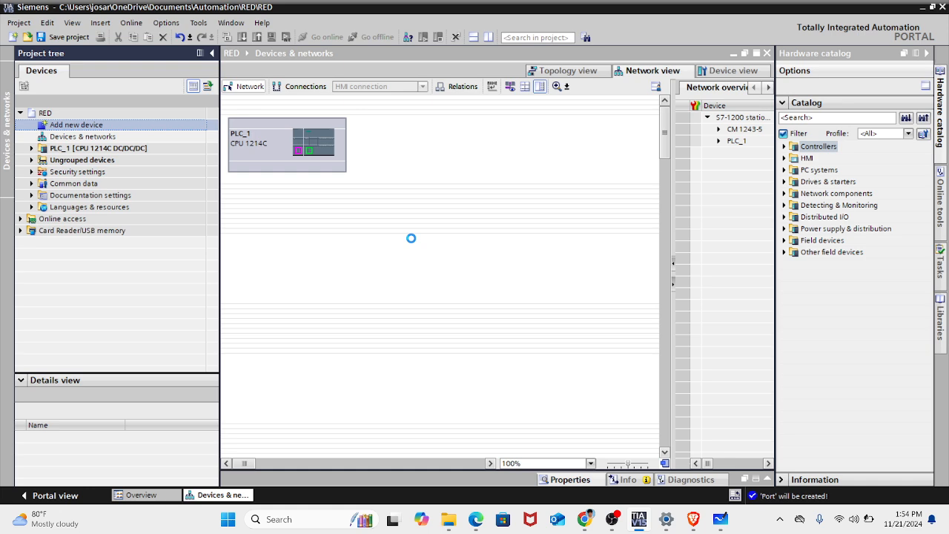
{"action": "left_click", "coordinate": [612, 519]}
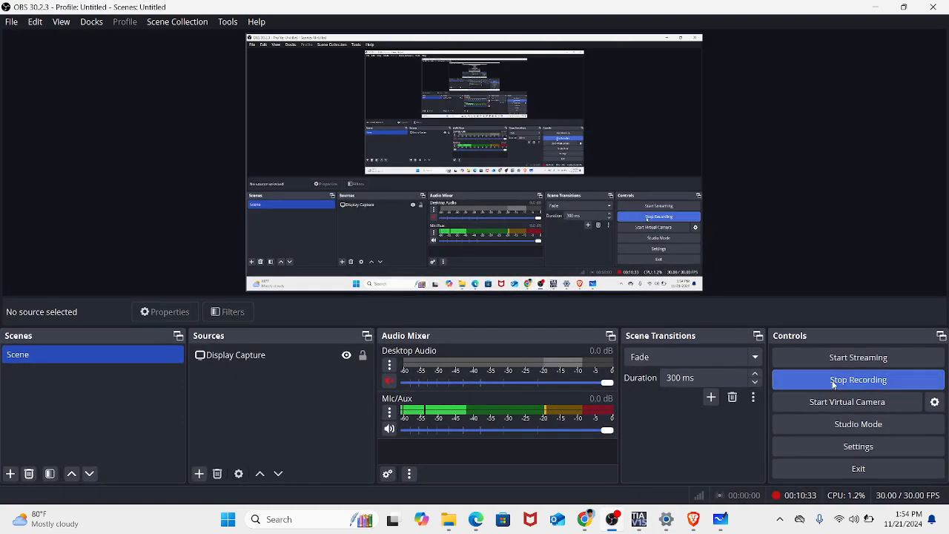